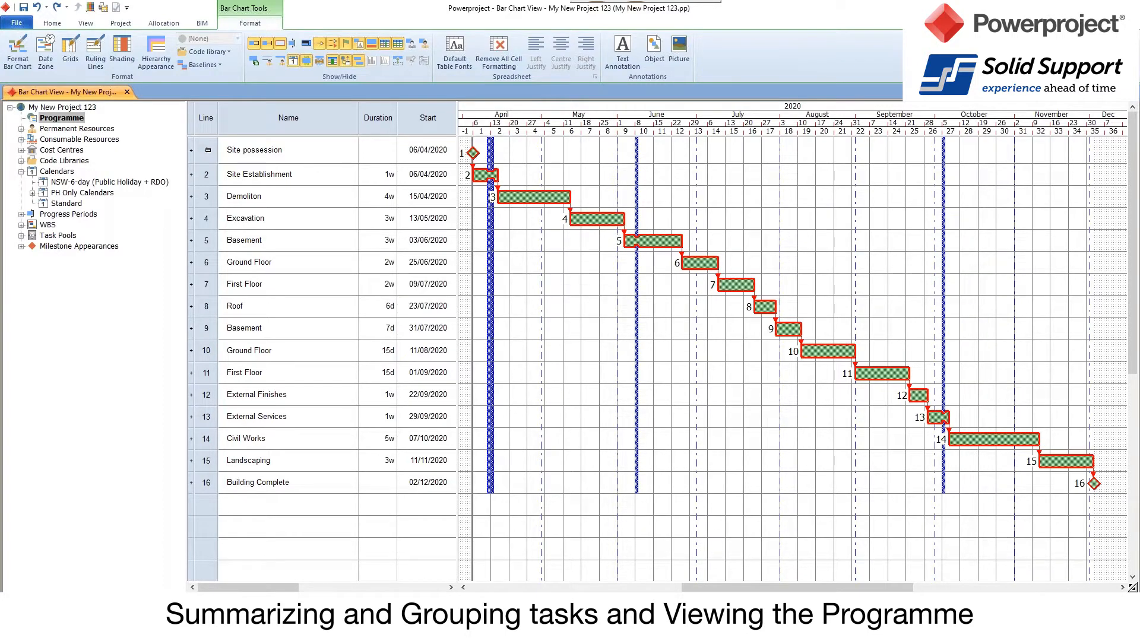
Summarise the tasks from Site possession through Excavation and name the summary Site Setup.
{"action": "left_click_drag", "start_coordinate": [208, 150], "coordinate": [207, 219]}
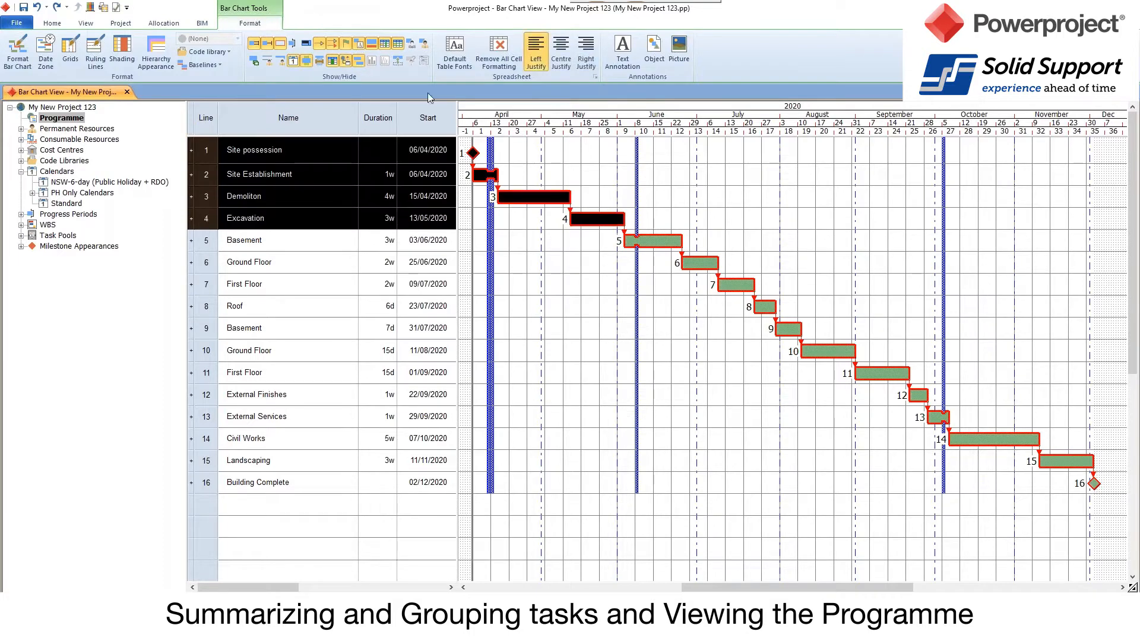
{"action": "left_click", "coordinate": [52, 24]}
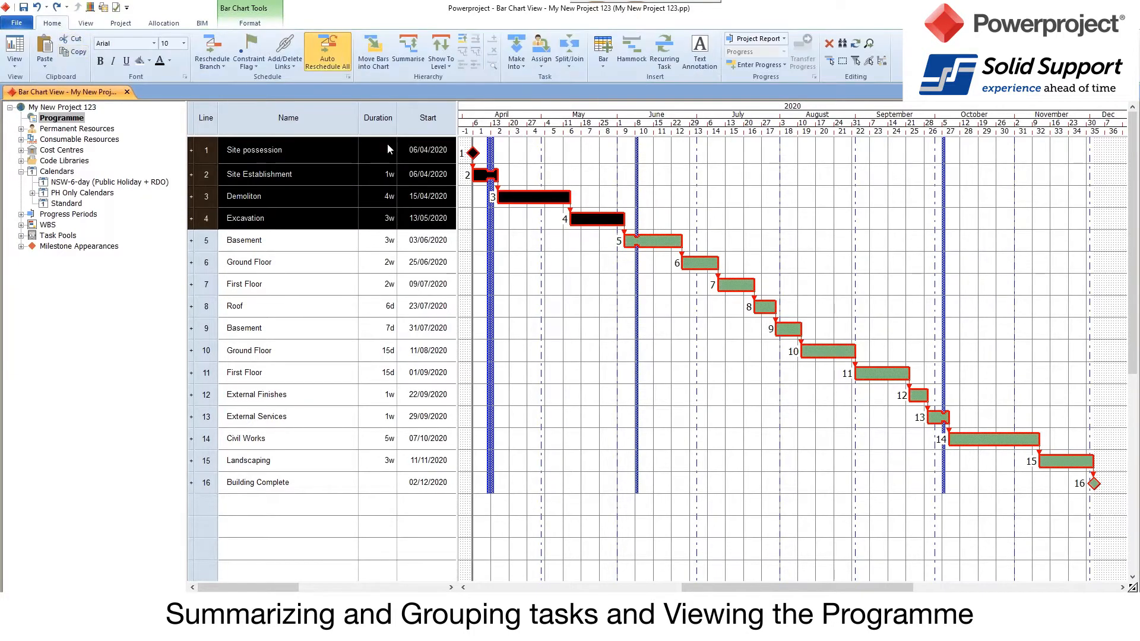
{"action": "left_click", "coordinate": [416, 49]}
{"action": "left_click", "coordinate": [294, 148]}
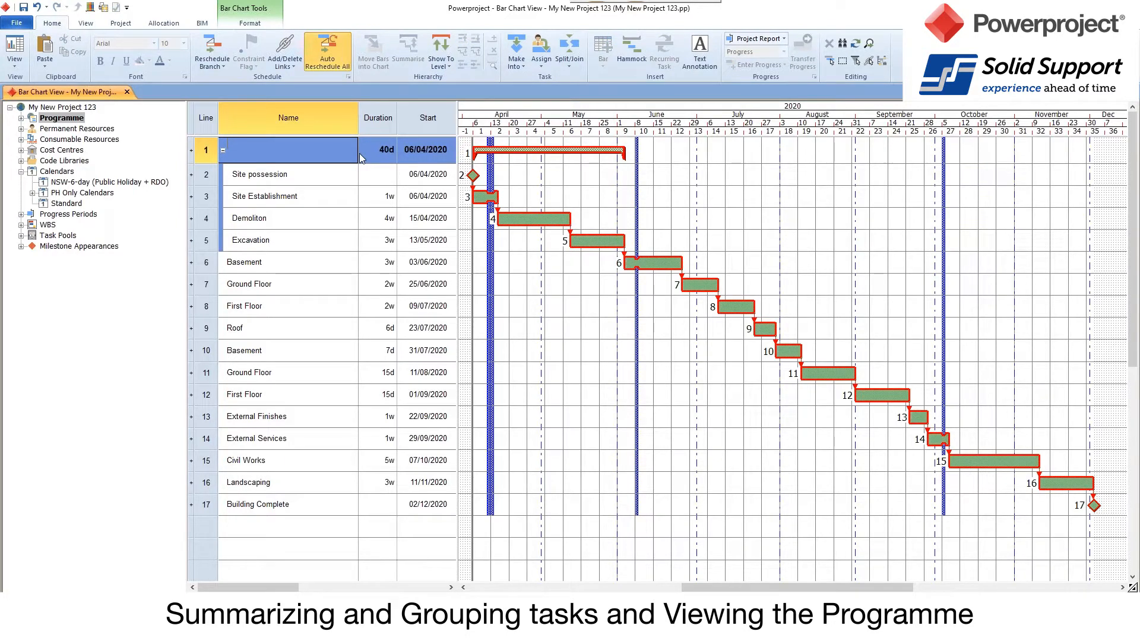
{"action": "type", "text": "Site Setup"}
{"action": "key", "text": "Return"}
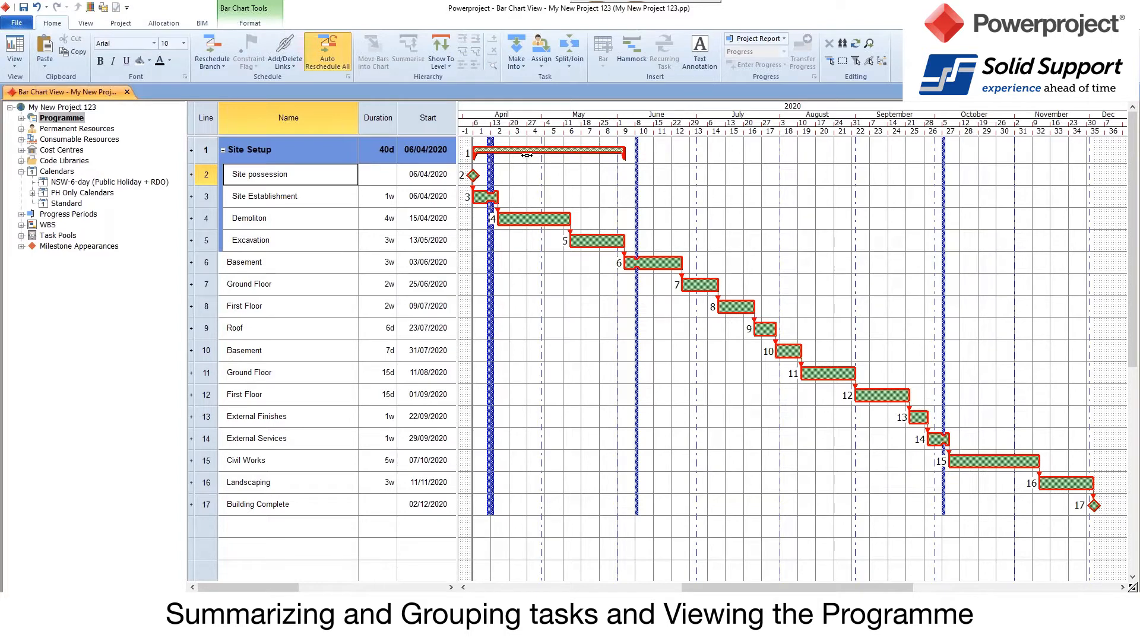
Collapse and re-expand the Site Setup summary to check how its tasks are grouped.
{"action": "left_click", "coordinate": [224, 151]}
{"action": "left_click", "coordinate": [224, 151]}
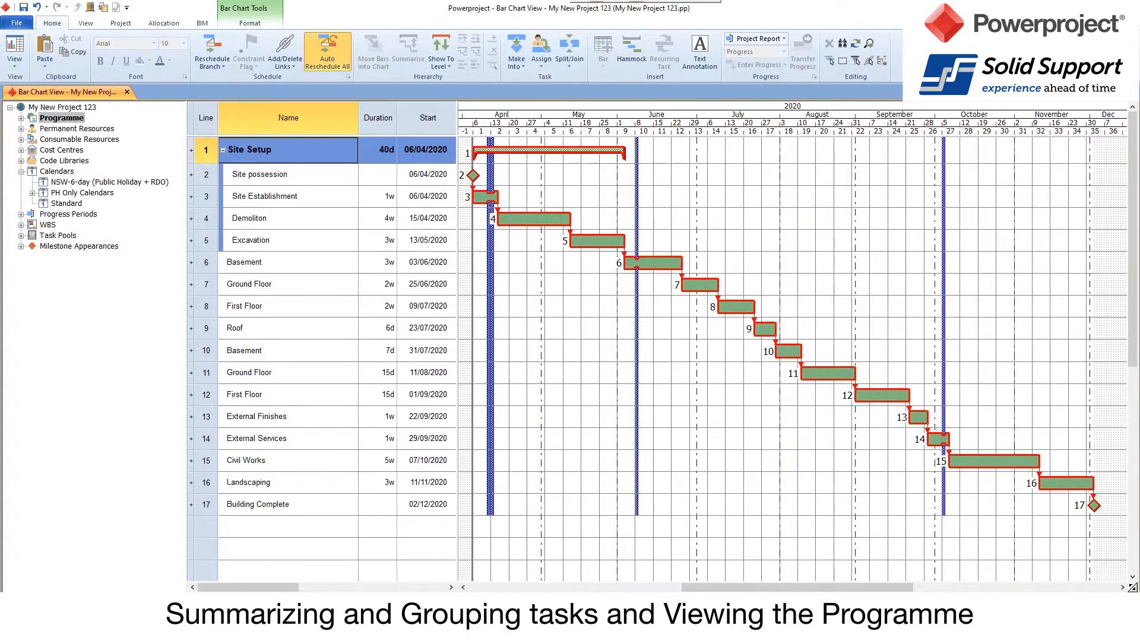
{"action": "left_click", "coordinate": [224, 152]}
{"action": "left_click", "coordinate": [224, 150]}
Summarise the Basement, Ground Floor, First Floor and Roof tasks directly below Site Setup under the name Structures.
{"action": "left_click_drag", "start_coordinate": [207, 263], "coordinate": [206, 330]}
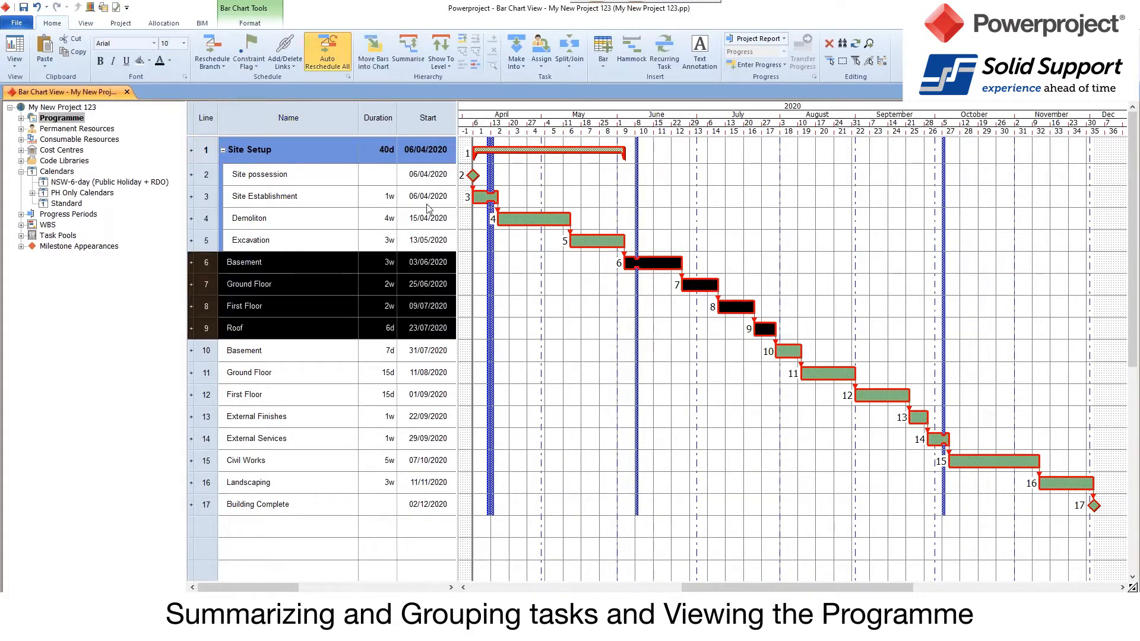
{"action": "left_click", "coordinate": [395, 59]}
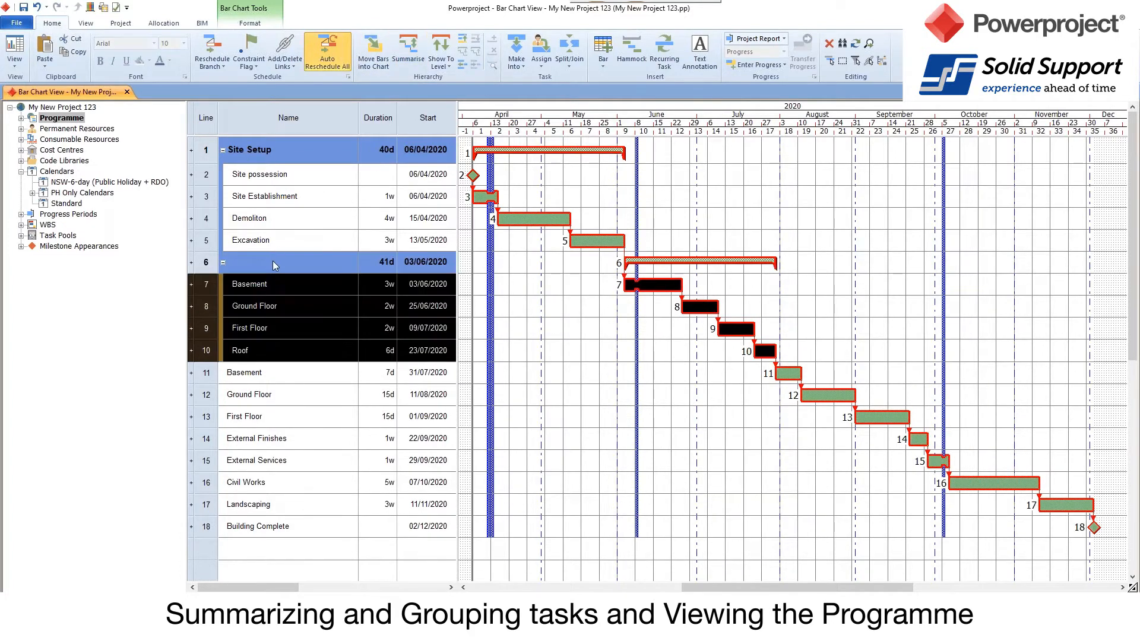
{"action": "type", "text": "Structures"}
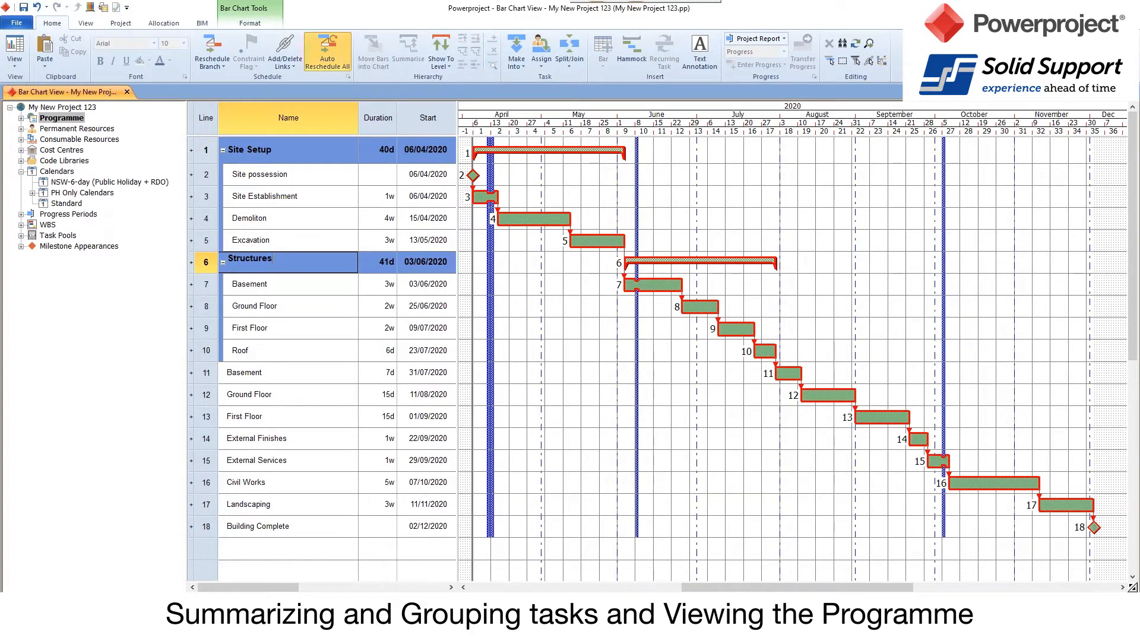
{"action": "key", "text": "Return"}
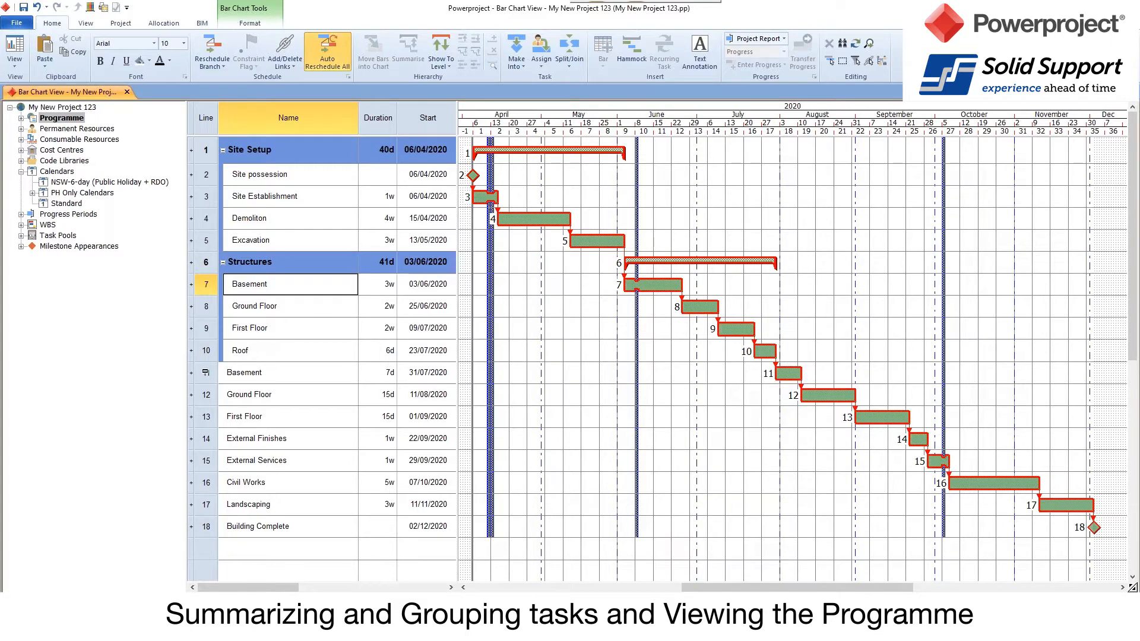
Summarise the second set of Basement, Ground Floor and First Floor tasks under the name Internal Services and Finishes.
{"action": "left_click_drag", "start_coordinate": [206, 372], "coordinate": [205, 416]}
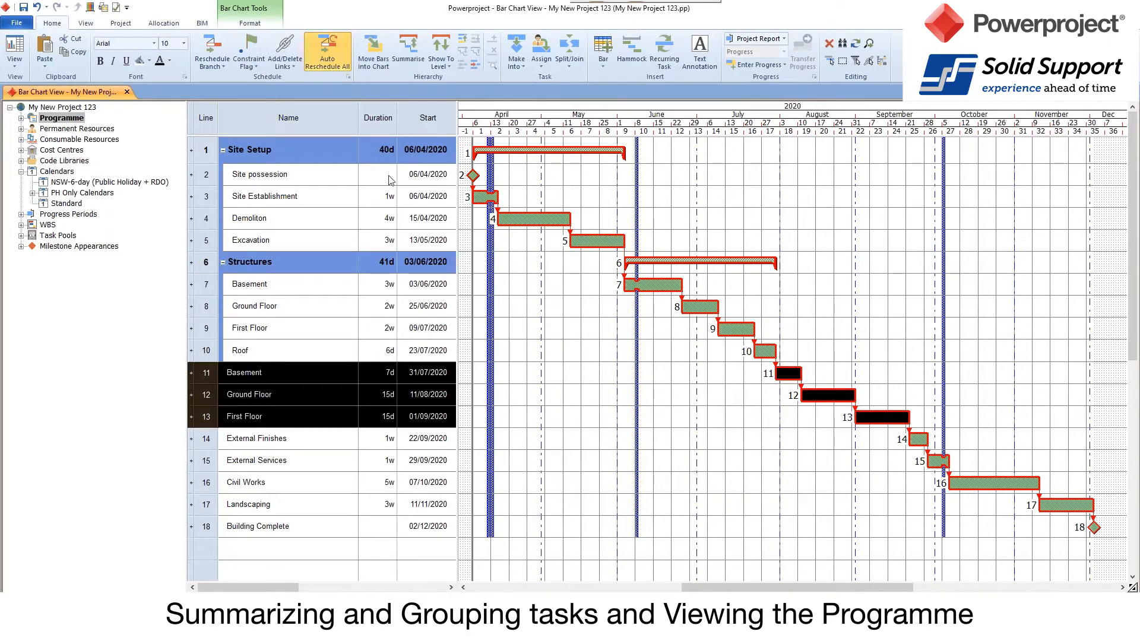
{"action": "left_click", "coordinate": [408, 52]}
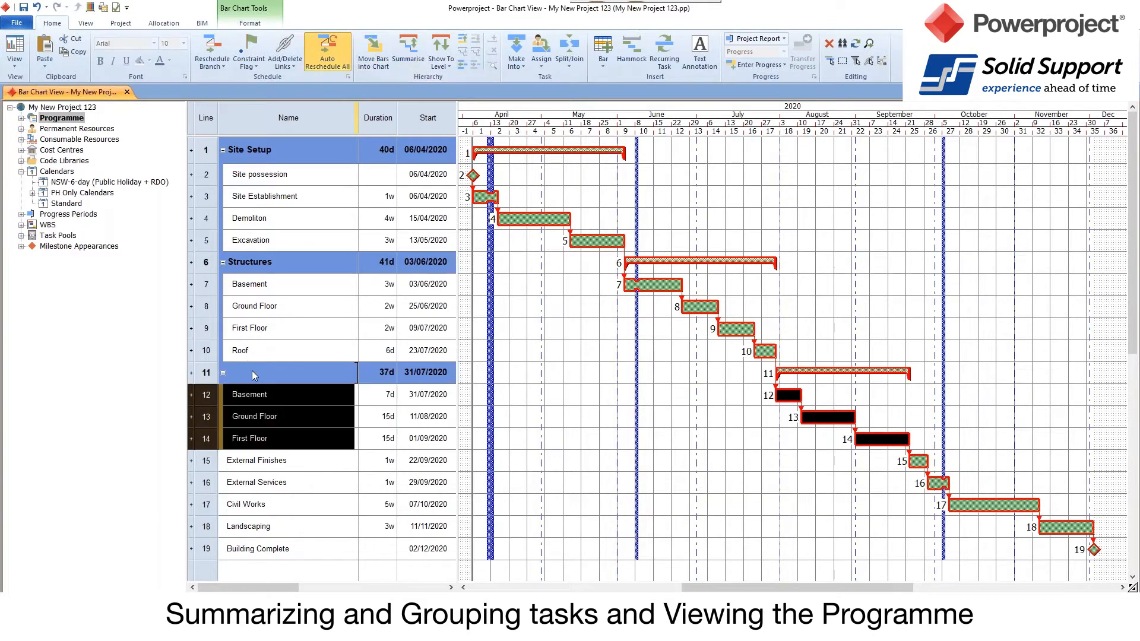
{"action": "type", "text": "Interna"}
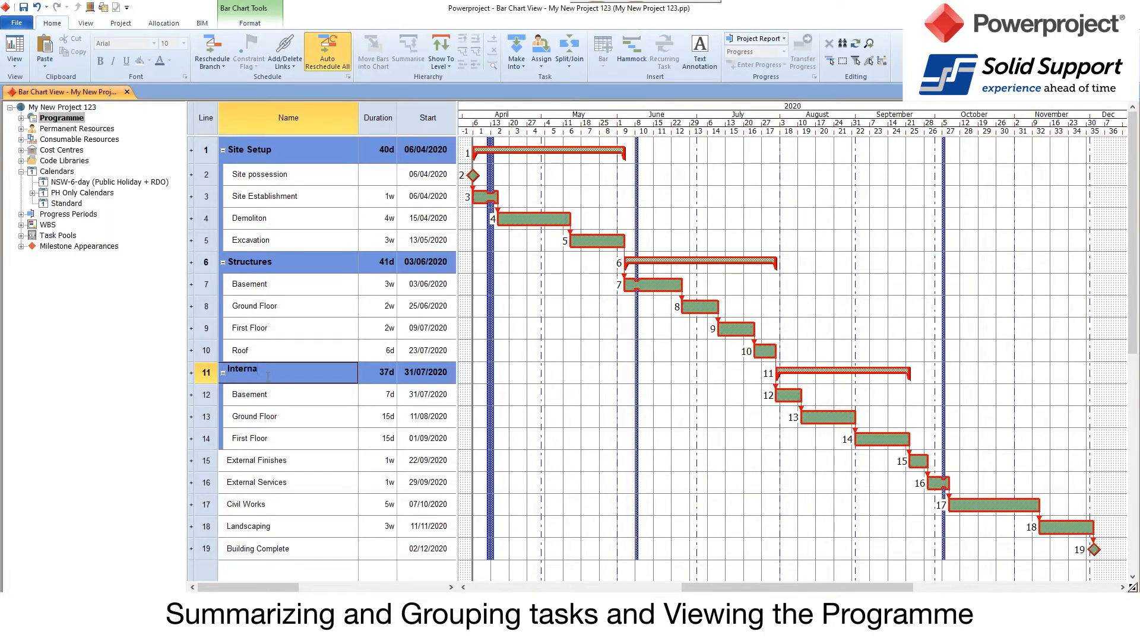
{"action": "type", "text": "l Services and Finishes"}
{"action": "key", "text": "Return"}
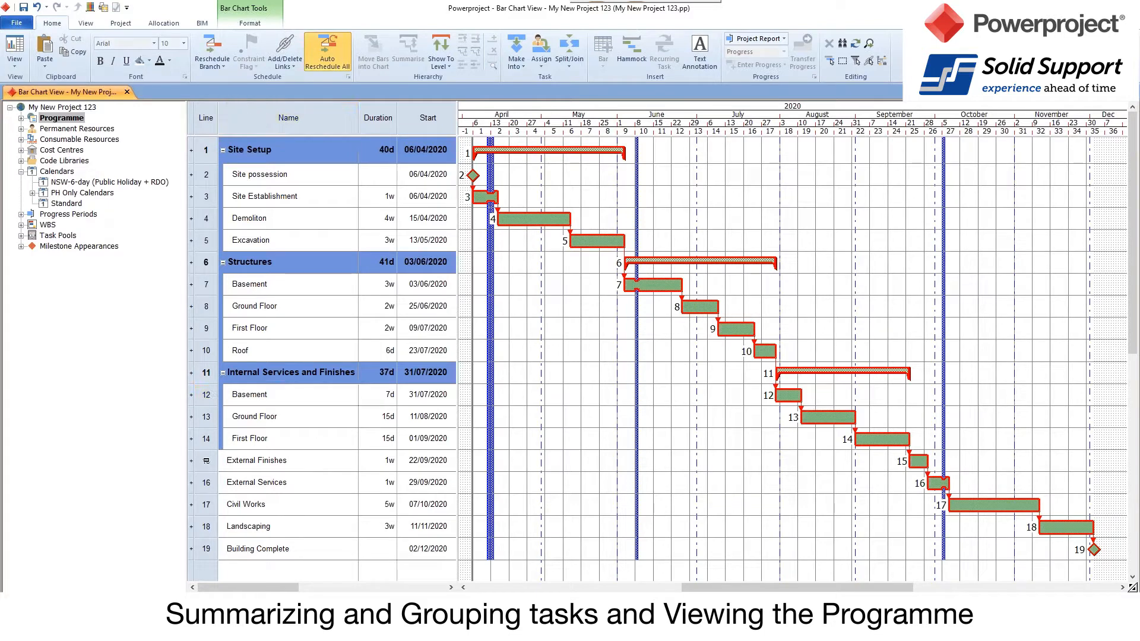
Summarise the tasks from External Finishes through Landscaping and name the summary External Works.
{"action": "left_click_drag", "start_coordinate": [206, 461], "coordinate": [202, 518]}
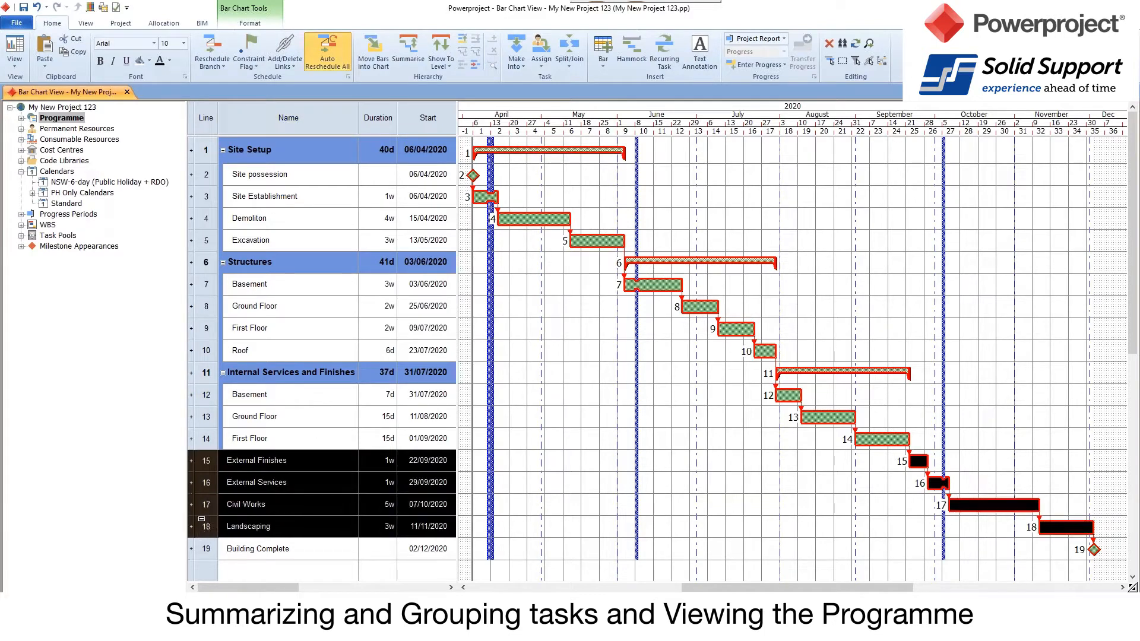
{"action": "left_click", "coordinate": [408, 53]}
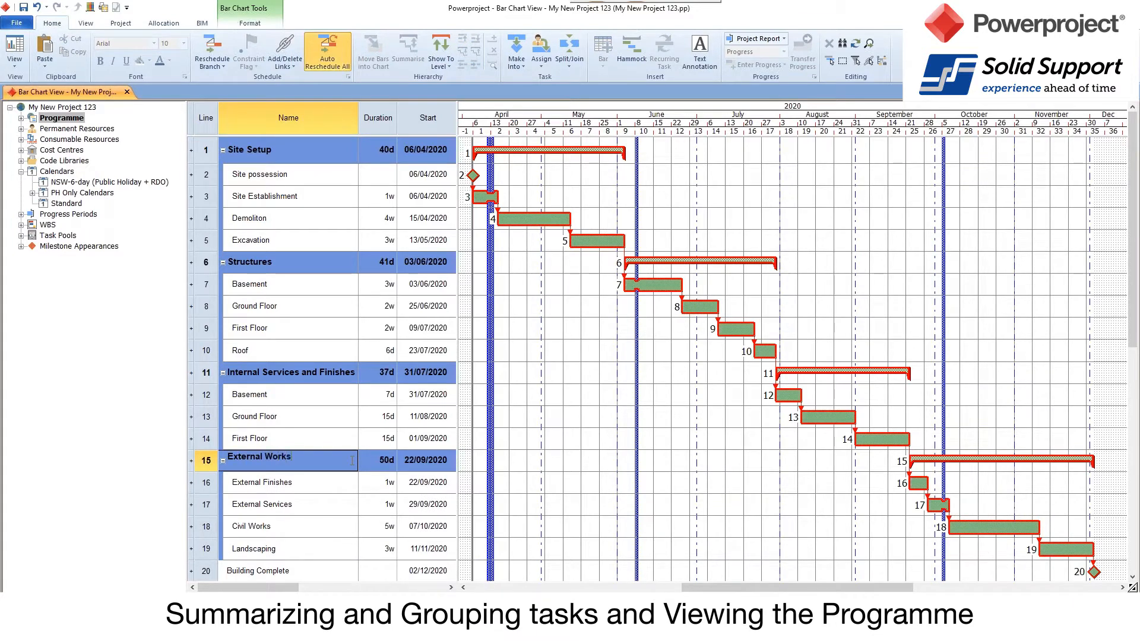
{"action": "key", "text": "Return"}
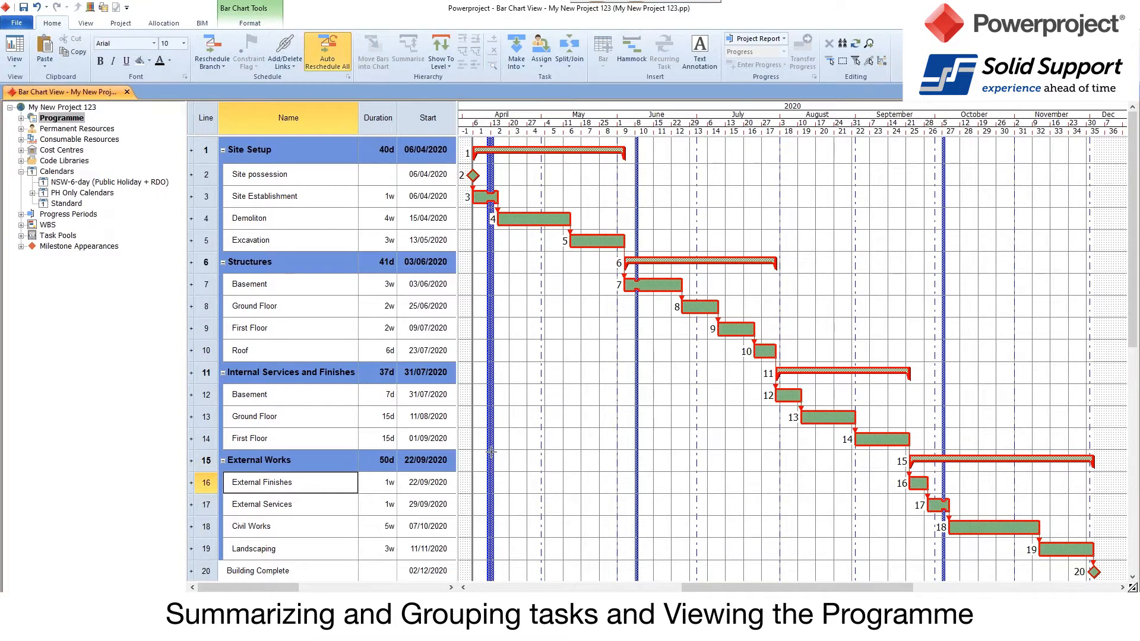
{"action": "scroll", "coordinate": [491, 452], "scroll_direction": "down", "scroll_amount": 1}
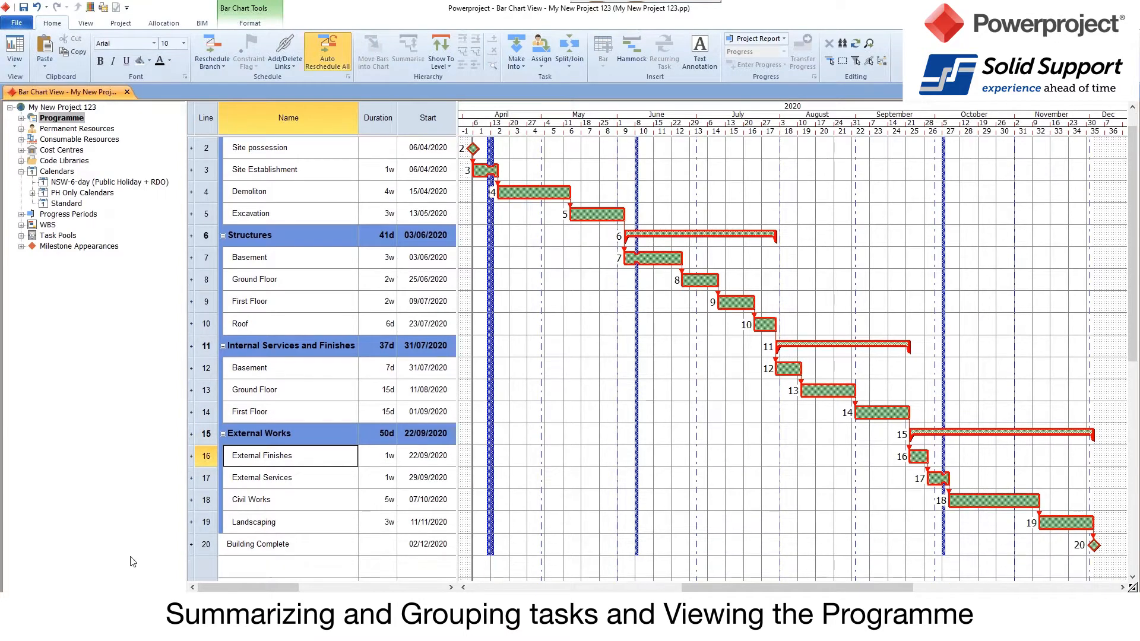
{"action": "left_click", "coordinate": [1094, 545]}
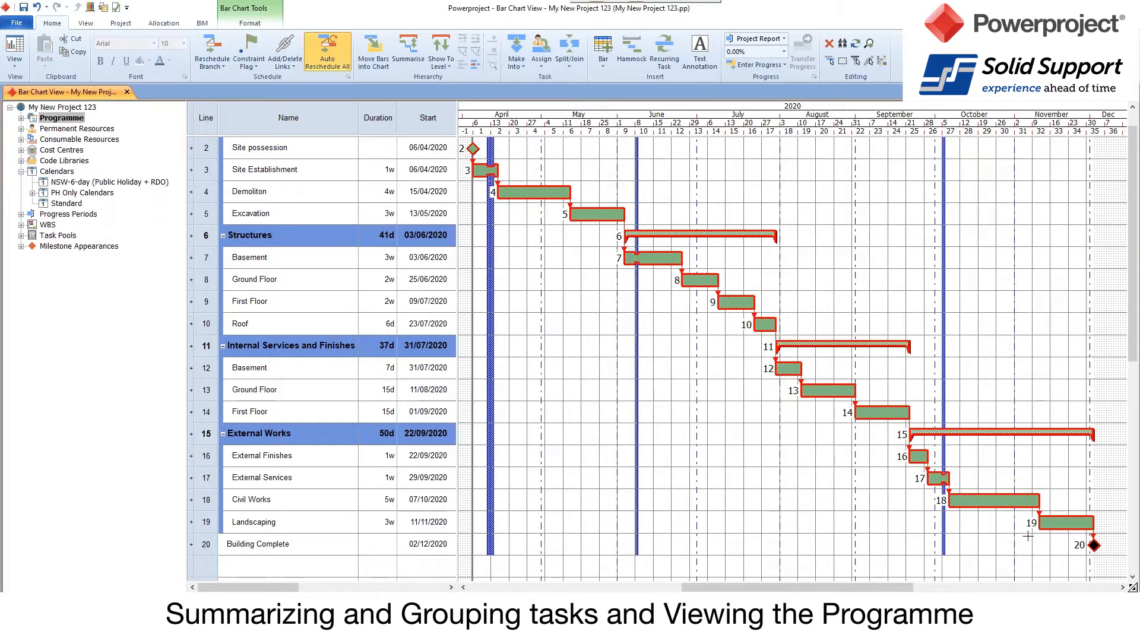
{"action": "left_click", "coordinate": [668, 455]}
{"action": "scroll", "coordinate": [526, 289], "scroll_direction": "up", "scroll_amount": 1}
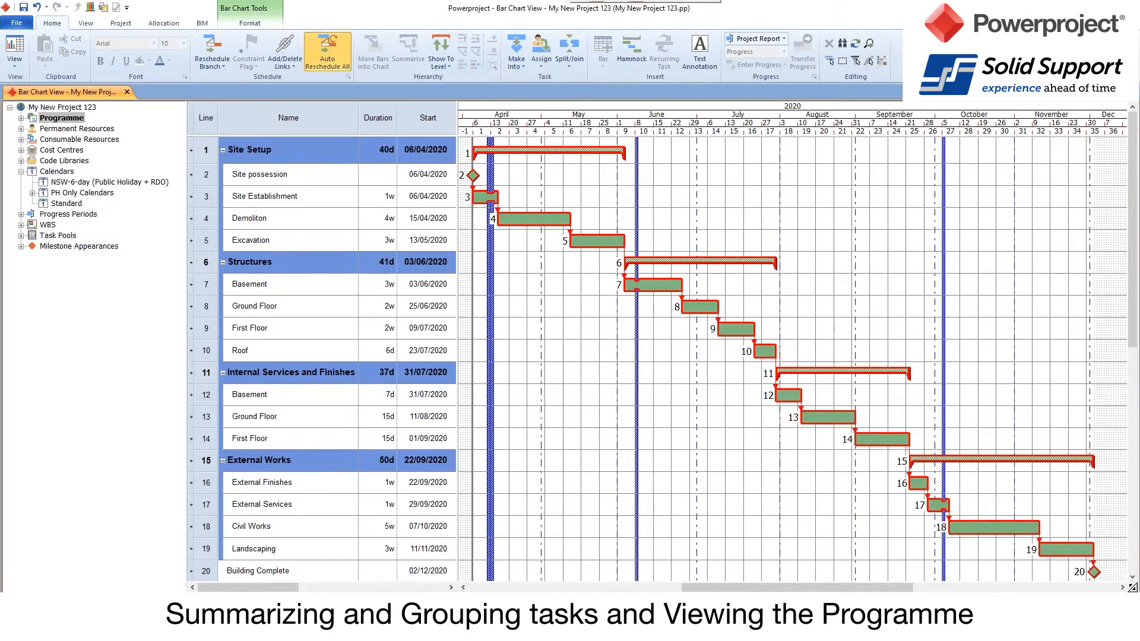
Summarise the whole programme, from Site Setup through Building Complete, under a top-level summary named Construction.
{"action": "left_click", "coordinate": [1132, 587]}
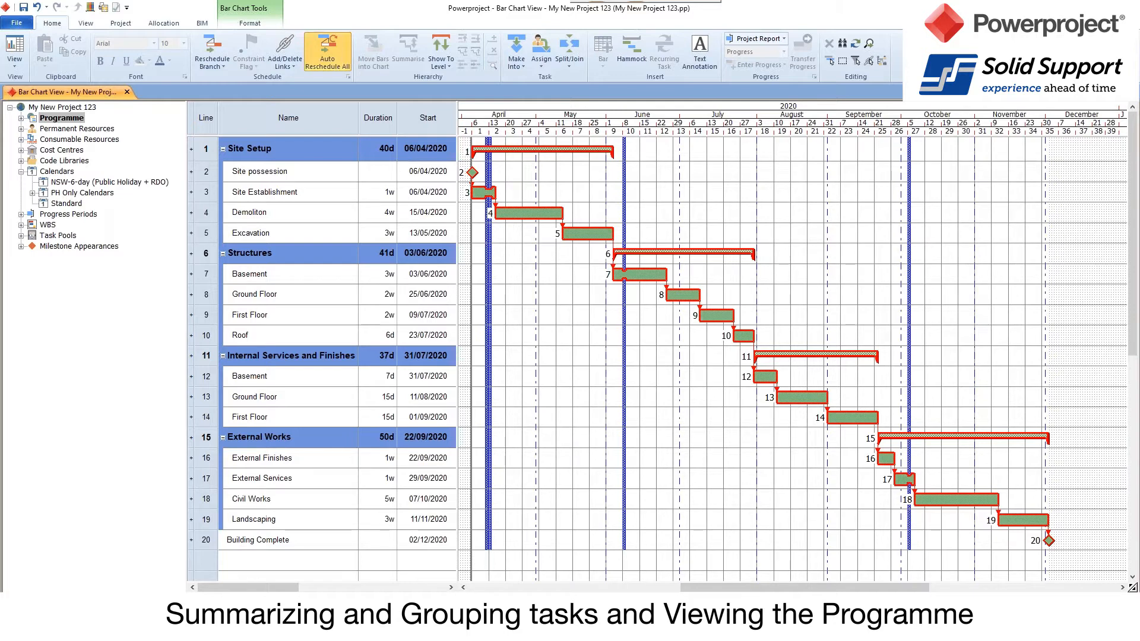
{"action": "scroll", "coordinate": [522, 246], "scroll_direction": "down", "scroll_amount": 1}
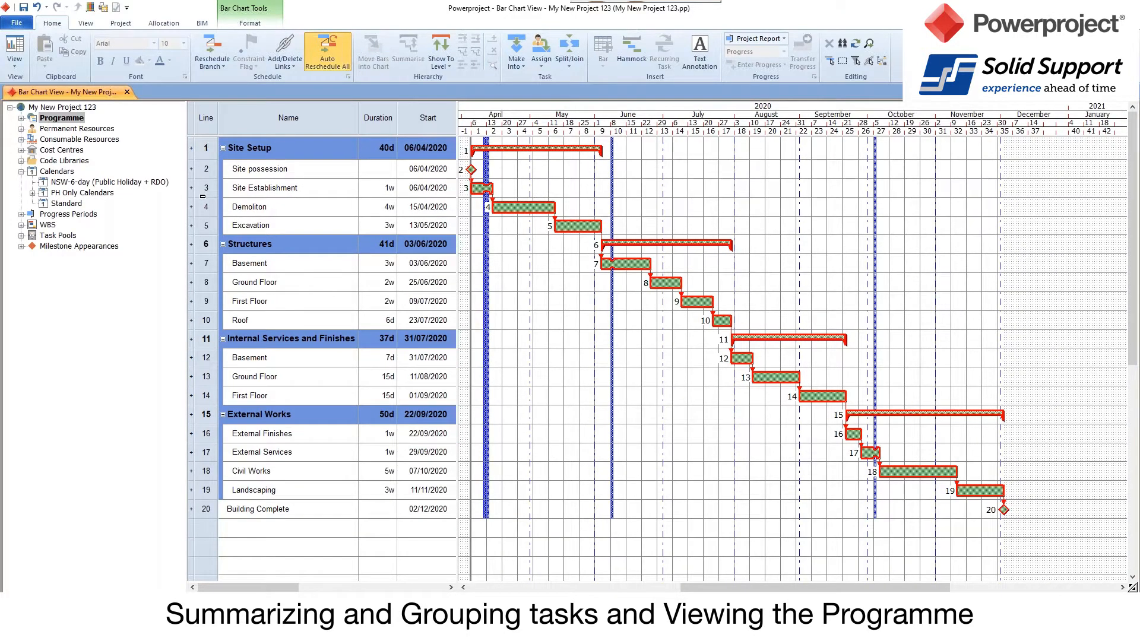
{"action": "left_click_drag", "start_coordinate": [202, 148], "coordinate": [205, 514]}
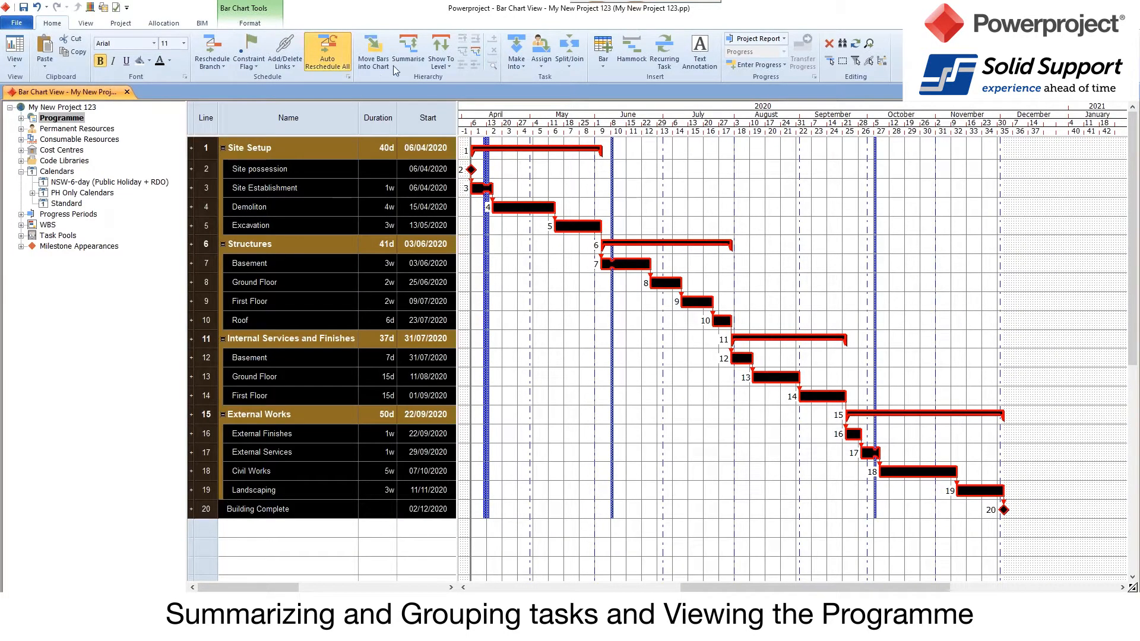
{"action": "left_click", "coordinate": [408, 55]}
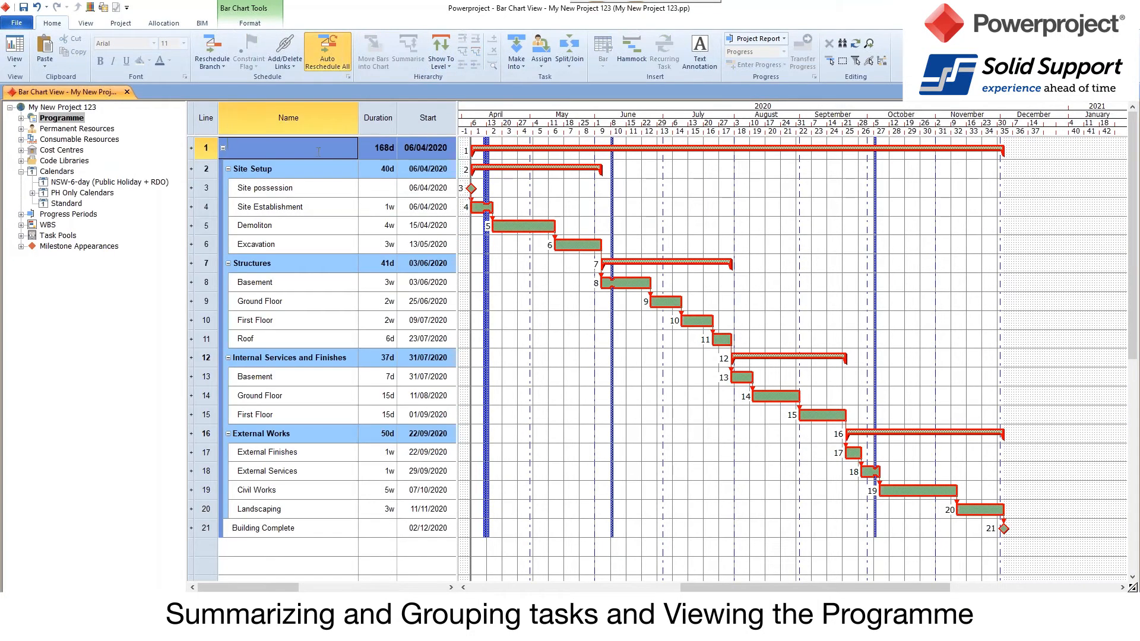
{"action": "type", "text": "Construction"}
{"action": "key", "text": "Return"}
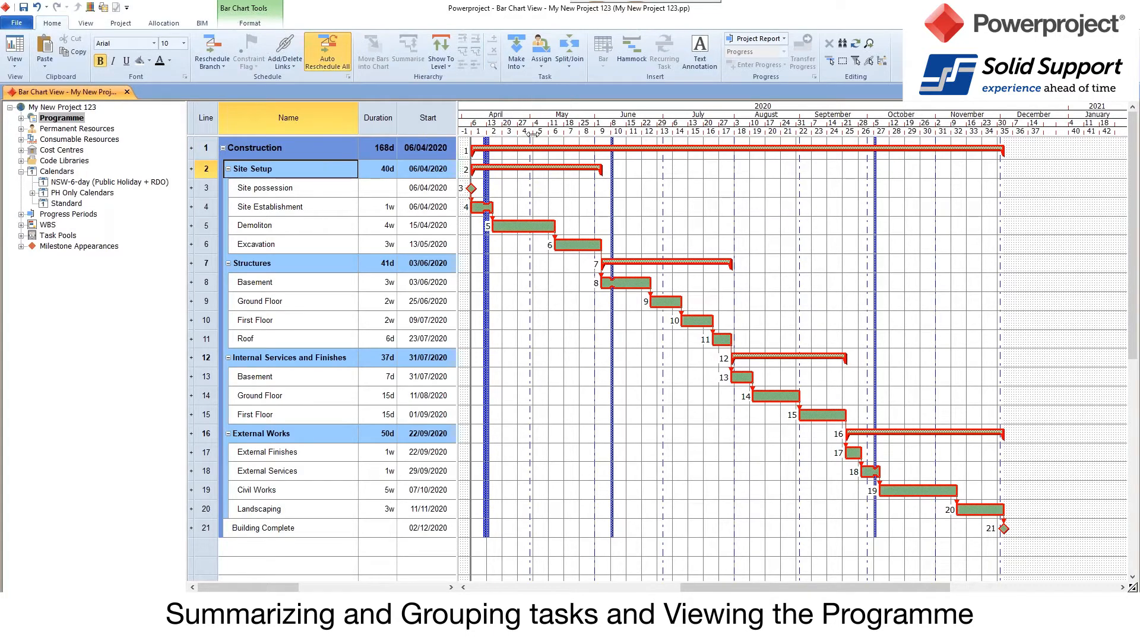
Collapse the Construction summary, widen the spreadsheet area to show the Finish column, and re-expand the summary.
{"action": "left_click", "coordinate": [498, 149]}
{"action": "left_click", "coordinate": [223, 148]}
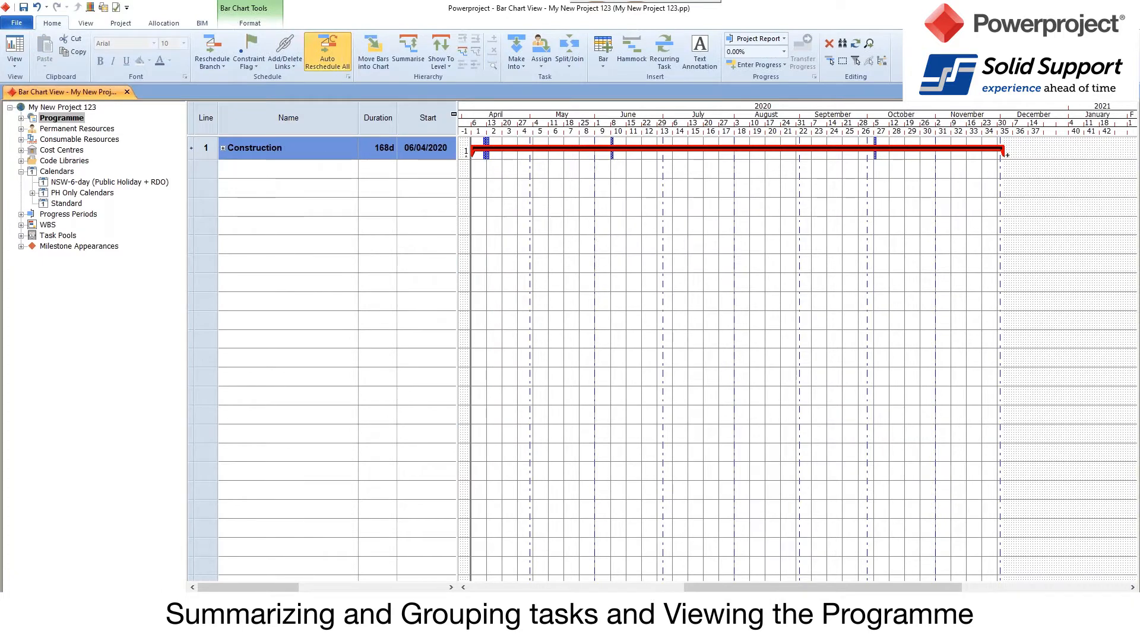
{"action": "left_click_drag", "start_coordinate": [454, 114], "coordinate": [530, 113]}
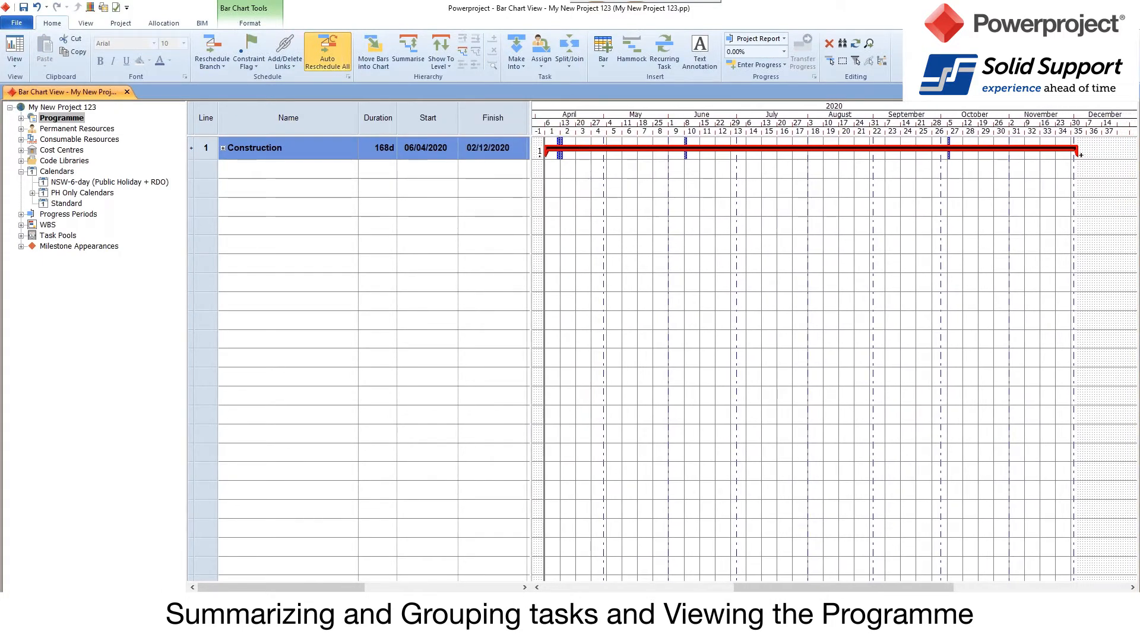
{"action": "left_click", "coordinate": [223, 148]}
Turn off the critical path highlighting on the bar chart.
{"action": "left_click", "coordinate": [584, 333]}
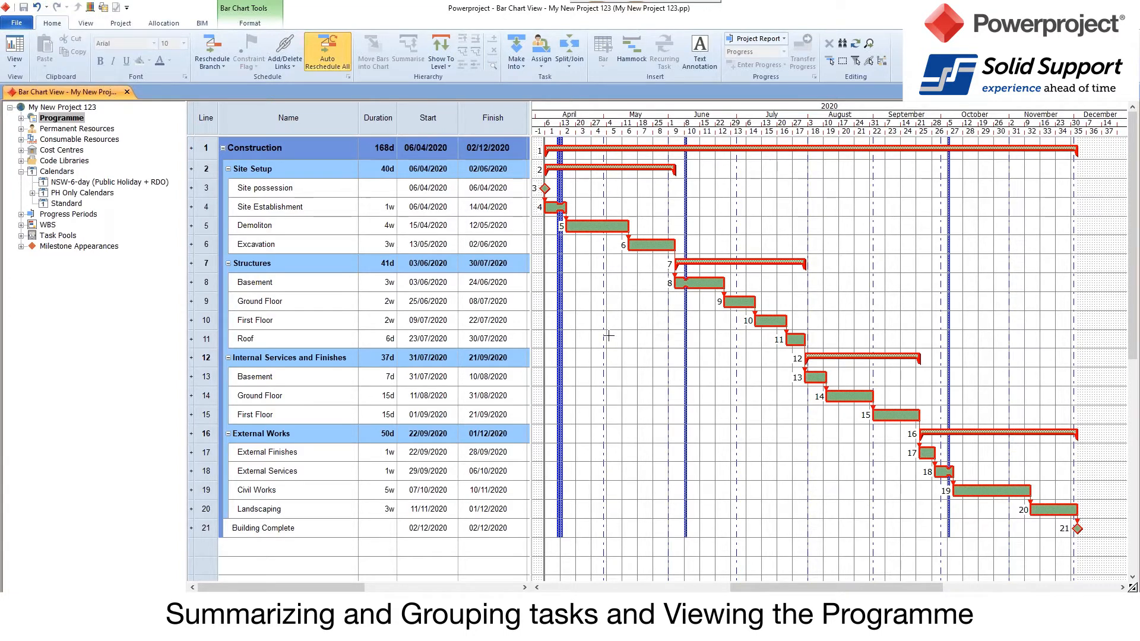
{"action": "left_click", "coordinate": [259, 26]}
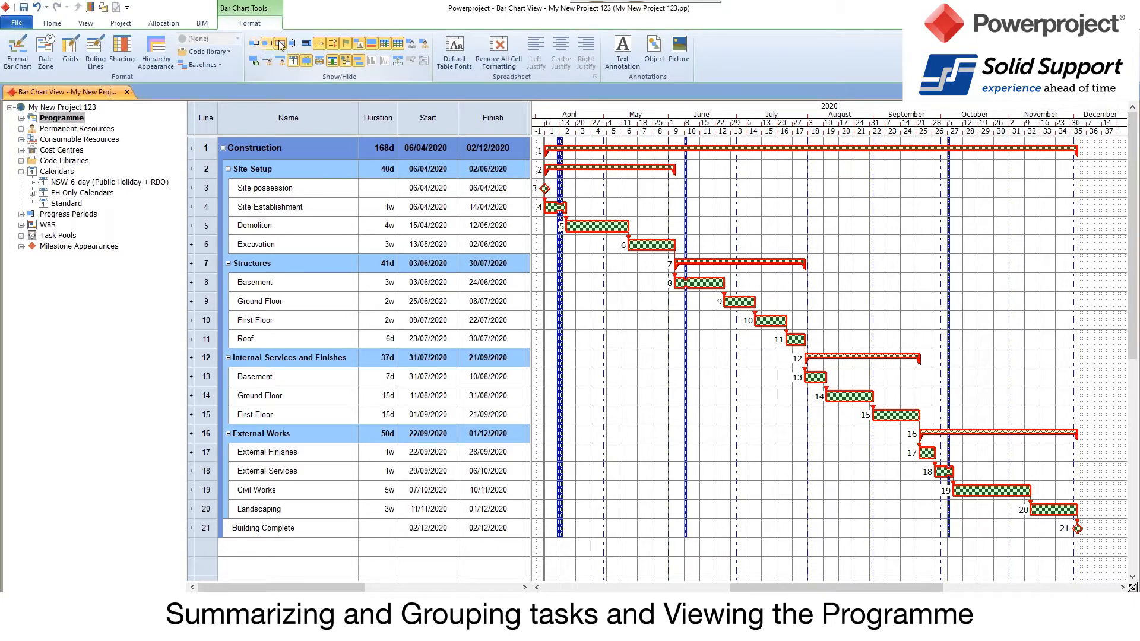
{"action": "left_click", "coordinate": [283, 44]}
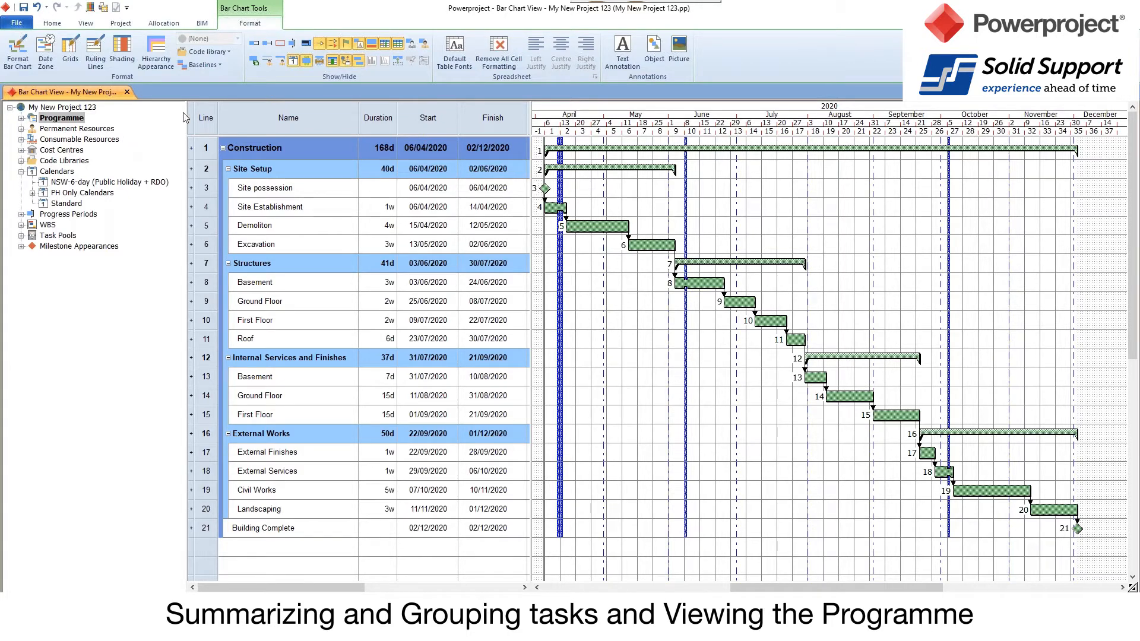
Assign the QLD-5-day (Public Holiday Only) calendar to the Demoliton task, retaining the existing duration and changing dates if necessary.
{"action": "left_click", "coordinate": [31, 194]}
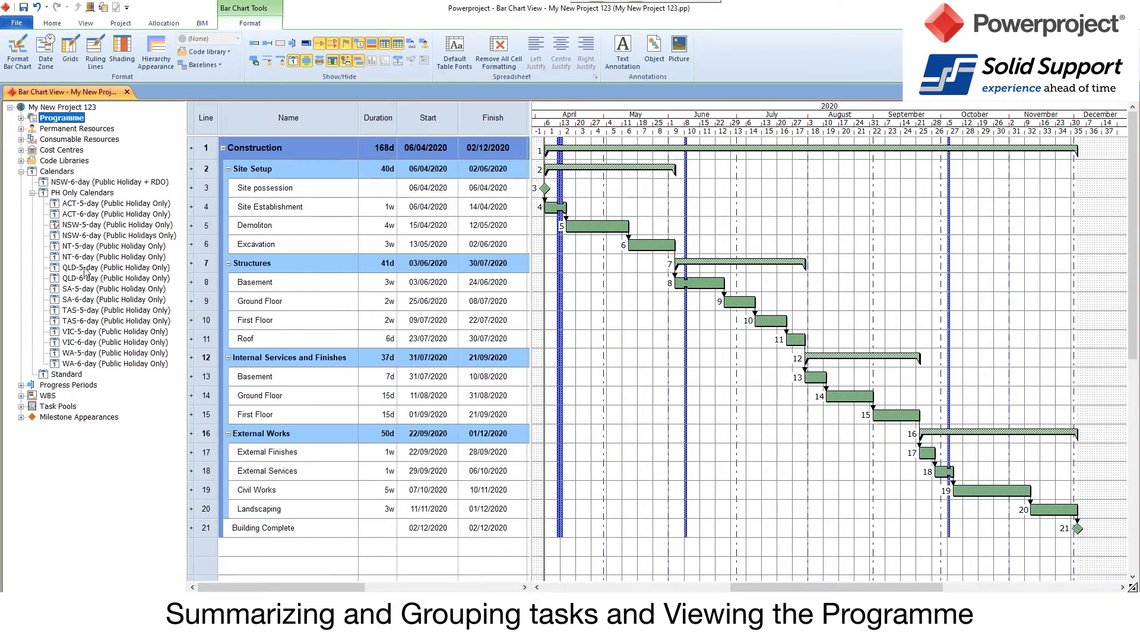
{"action": "left_click_drag", "start_coordinate": [83, 268], "coordinate": [596, 236]}
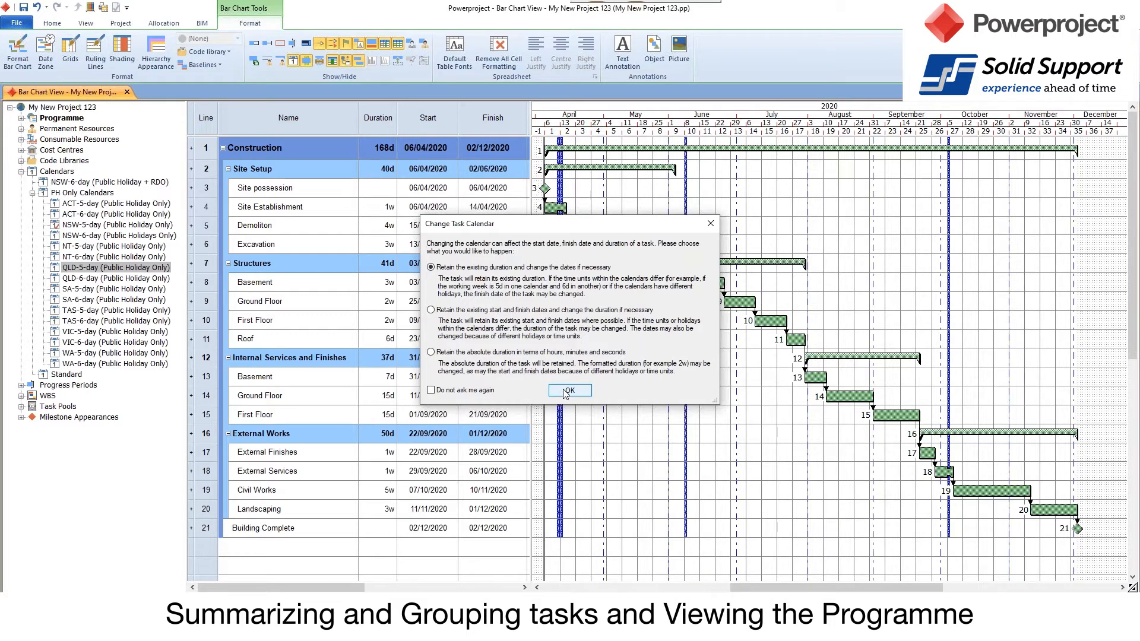
{"action": "left_click", "coordinate": [568, 391]}
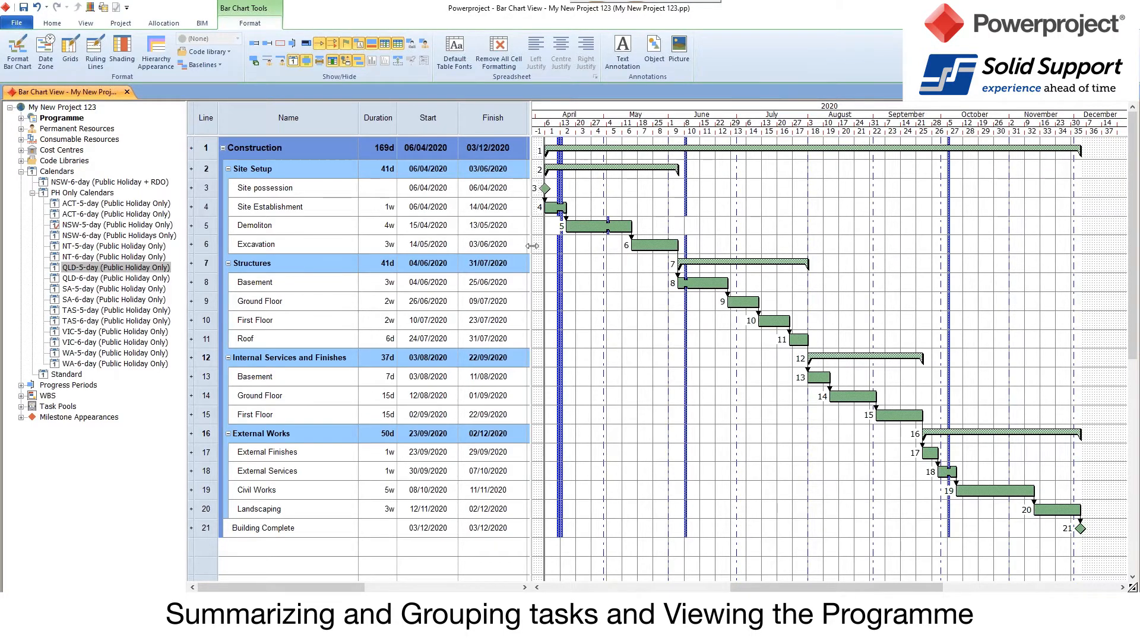
Set the Demoliton task's calendar to NSW-5-day (Public Holiday Only), retaining the existing duration, and narrow the spreadsheet area back to the Finish column.
{"action": "left_click_drag", "start_coordinate": [532, 246], "coordinate": [770, 231]}
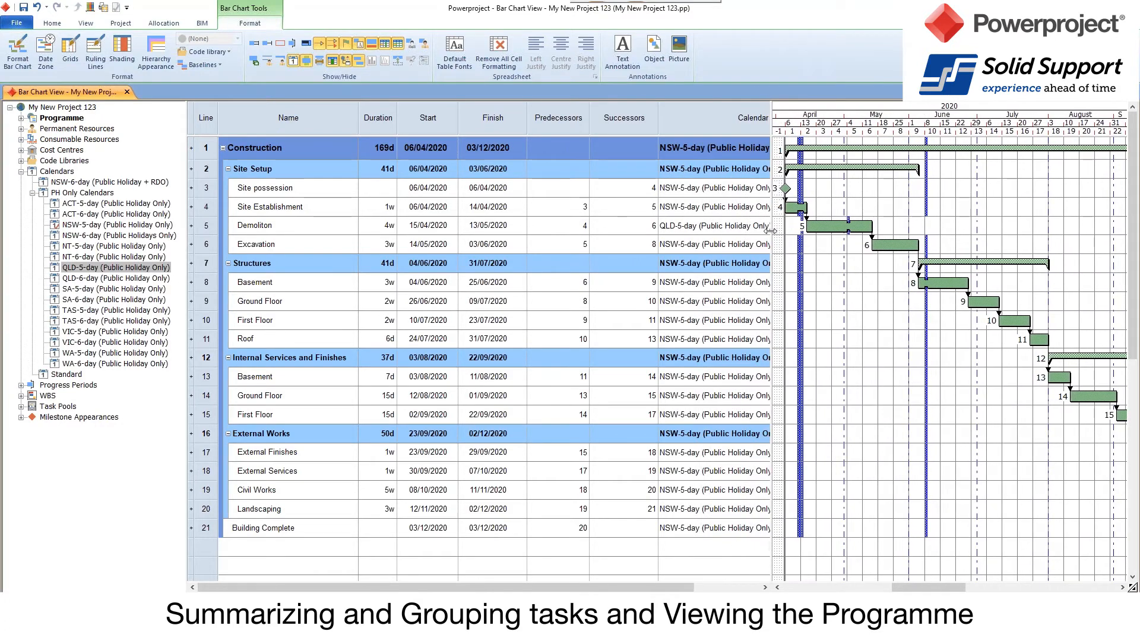
{"action": "left_click", "coordinate": [702, 227]}
{"action": "left_click", "coordinate": [702, 227]}
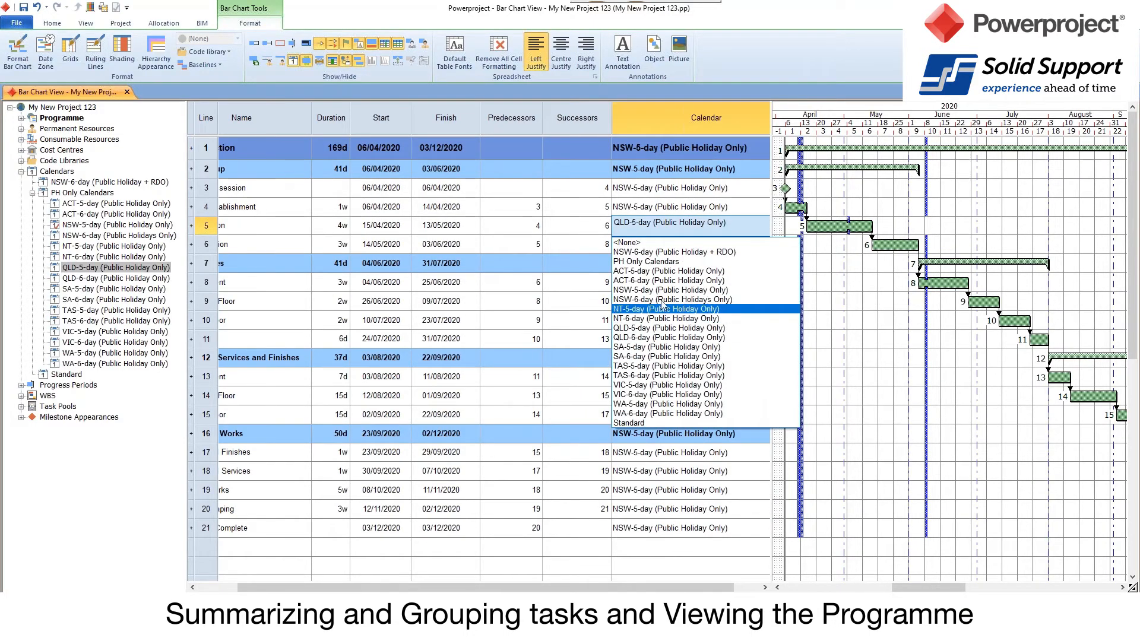
{"action": "left_click", "coordinate": [687, 291]}
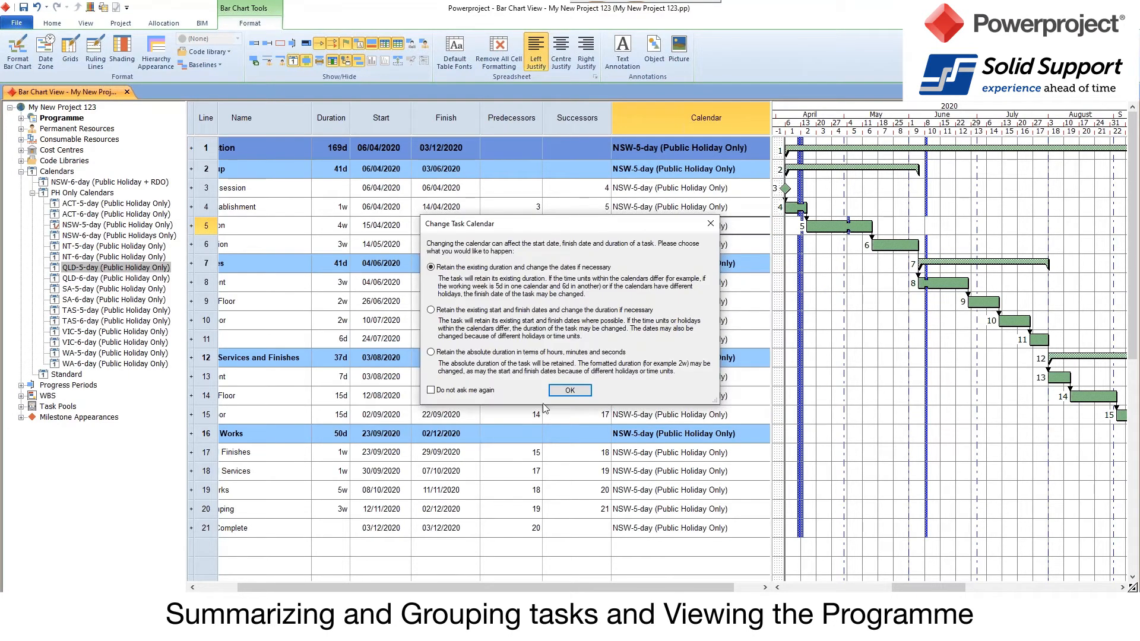
{"action": "left_click", "coordinate": [570, 390]}
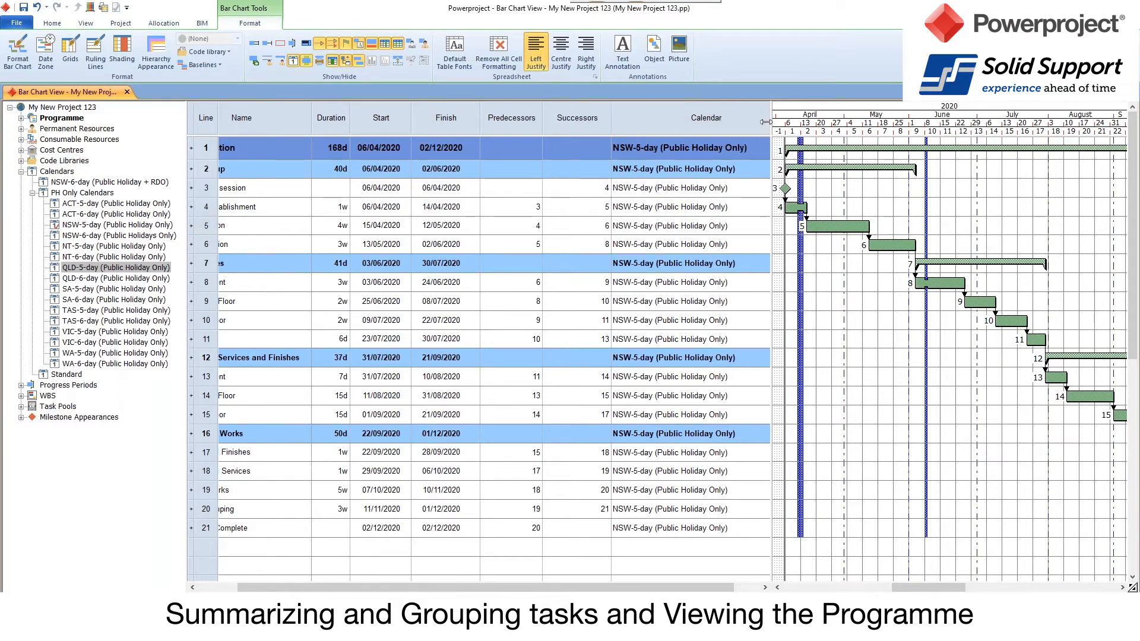
{"action": "left_click_drag", "start_coordinate": [766, 122], "coordinate": [510, 169]}
{"action": "left_click_drag", "start_coordinate": [279, 588], "coordinate": [259, 588]}
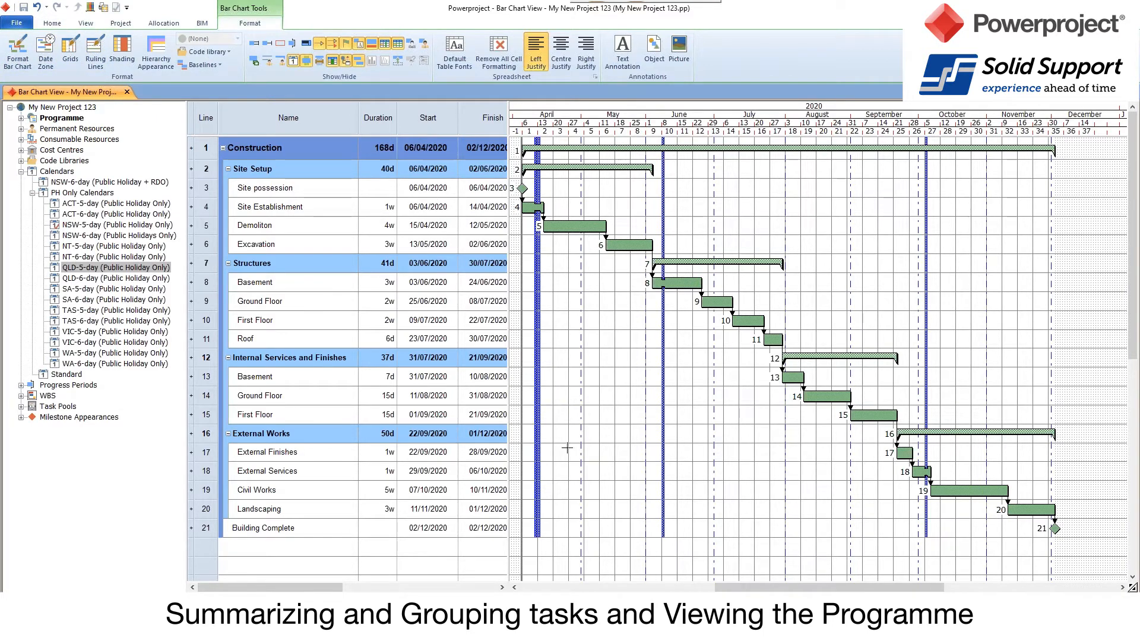
Open a second window of the bar chart and show the External Works tasks in it.
{"action": "right_click", "coordinate": [64, 93]}
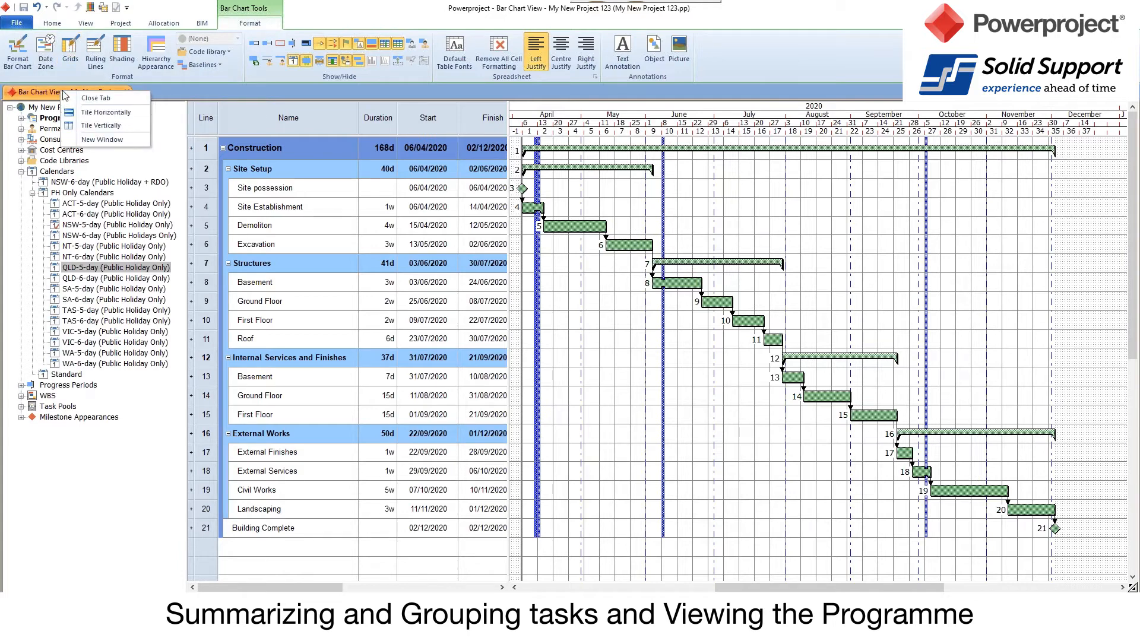
{"action": "left_click", "coordinate": [98, 142]}
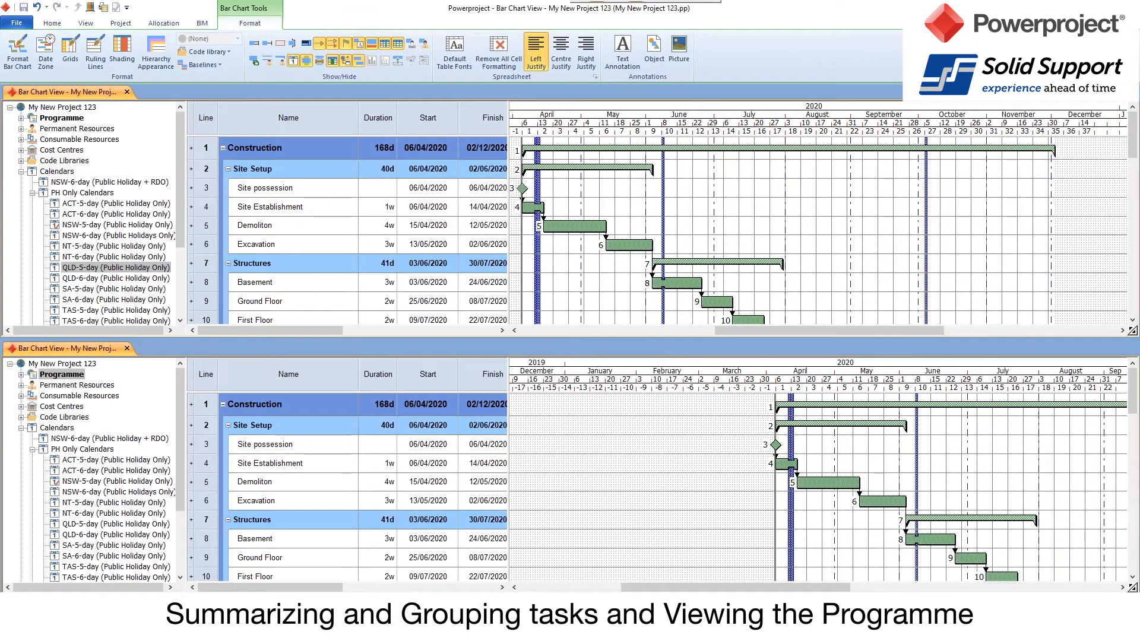
{"action": "left_click_drag", "start_coordinate": [709, 588], "coordinate": [787, 588]}
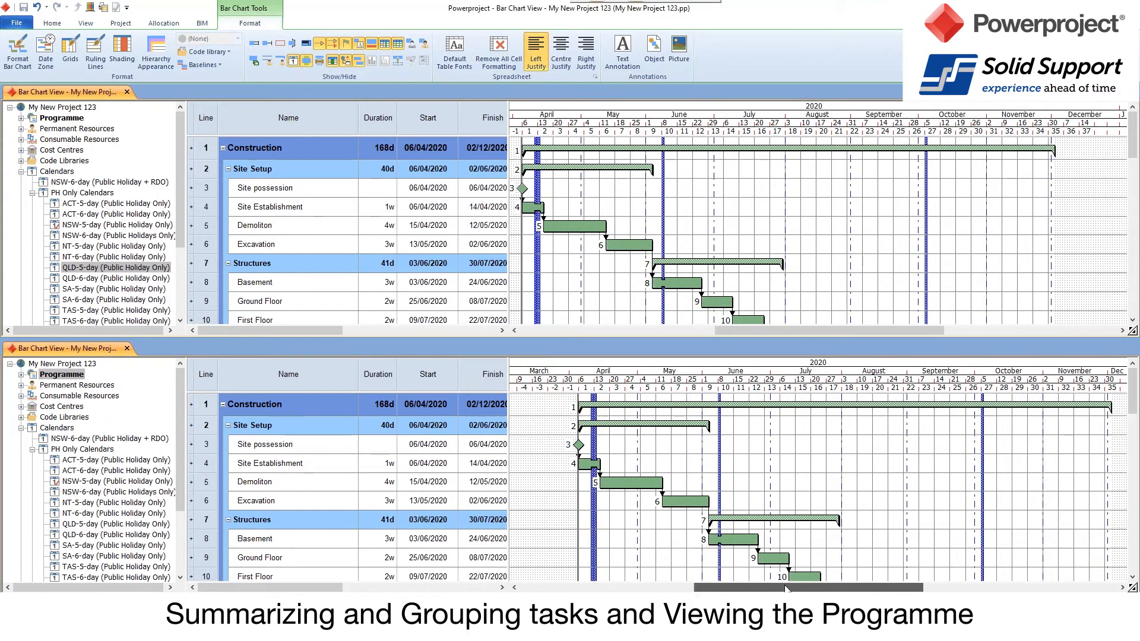
{"action": "scroll", "coordinate": [819, 487], "scroll_direction": "down", "scroll_amount": 3}
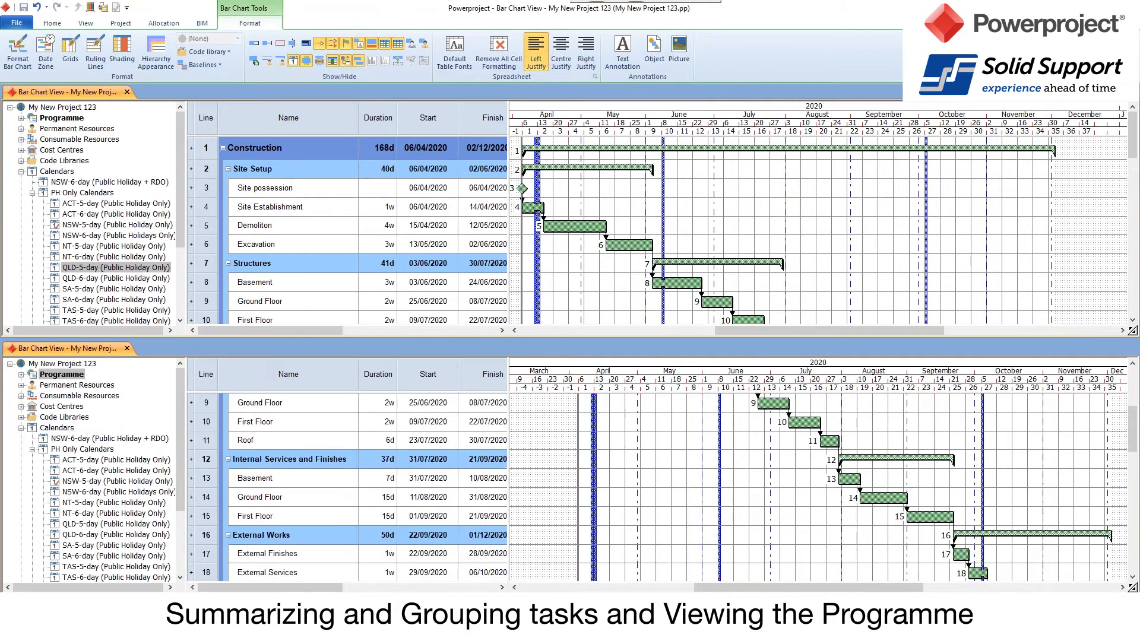
{"action": "scroll", "coordinate": [753, 544], "scroll_direction": "down", "scroll_amount": 2}
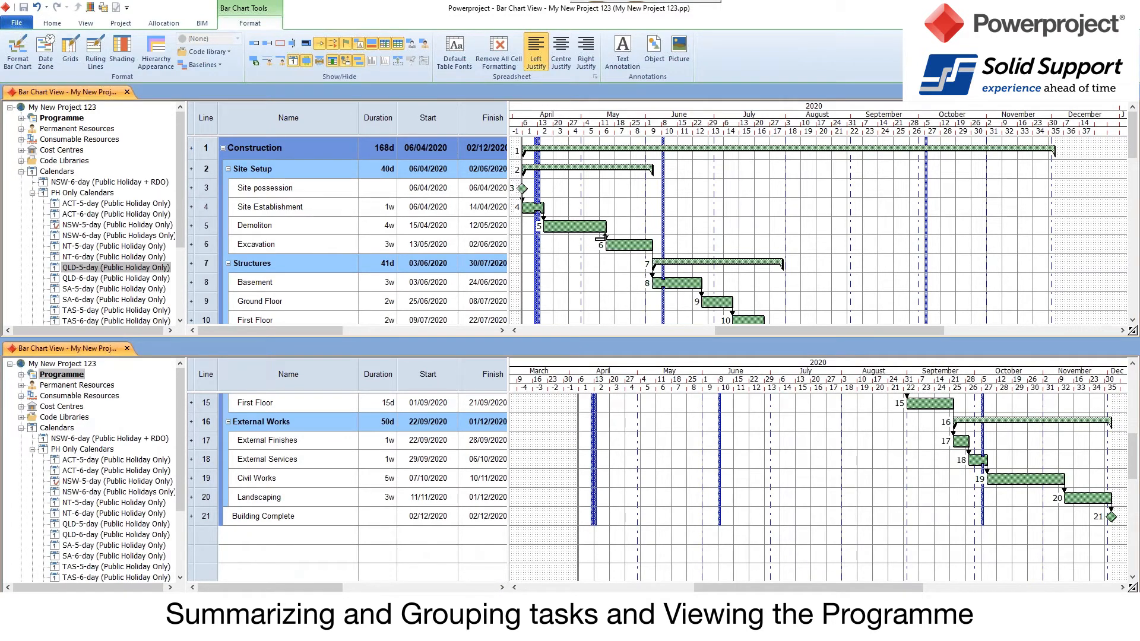
Try linking Demoliton in the first window to External Services in the second window, and close the second window.
{"action": "left_click_drag", "start_coordinate": [604, 232], "coordinate": [971, 457]}
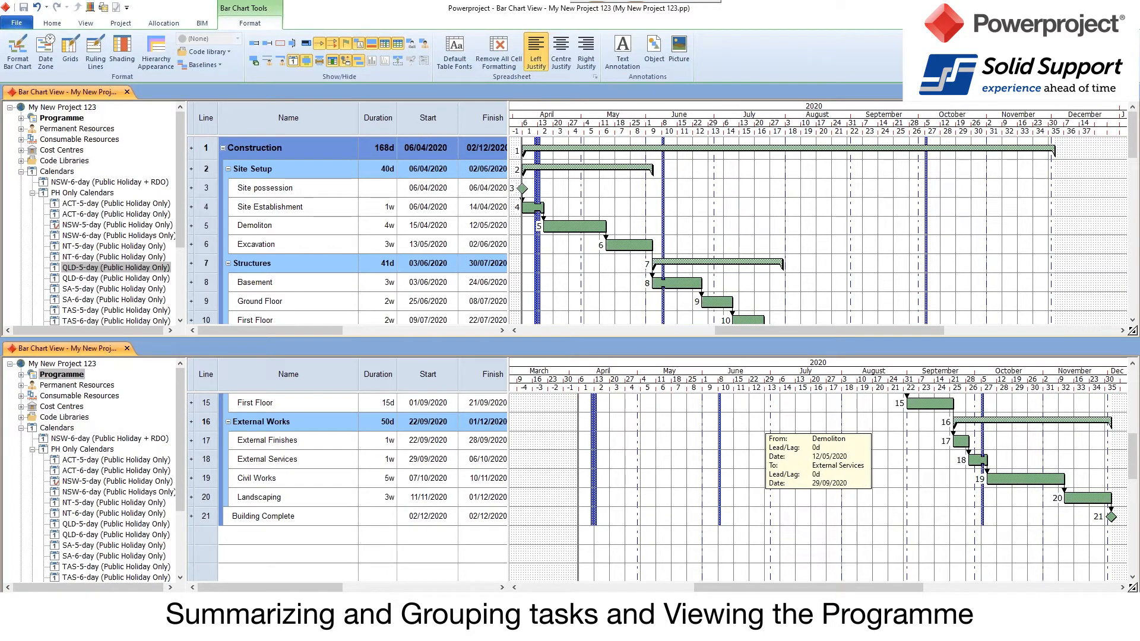
{"action": "left_click_drag", "start_coordinate": [972, 460], "coordinate": [587, 258]}
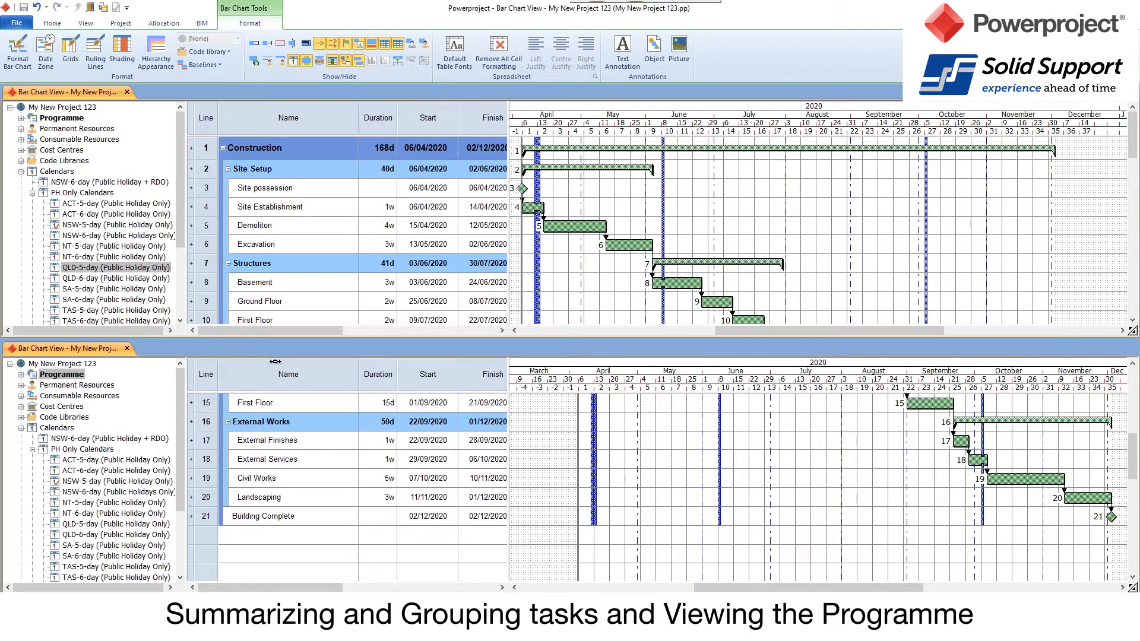
{"action": "left_click", "coordinate": [128, 348]}
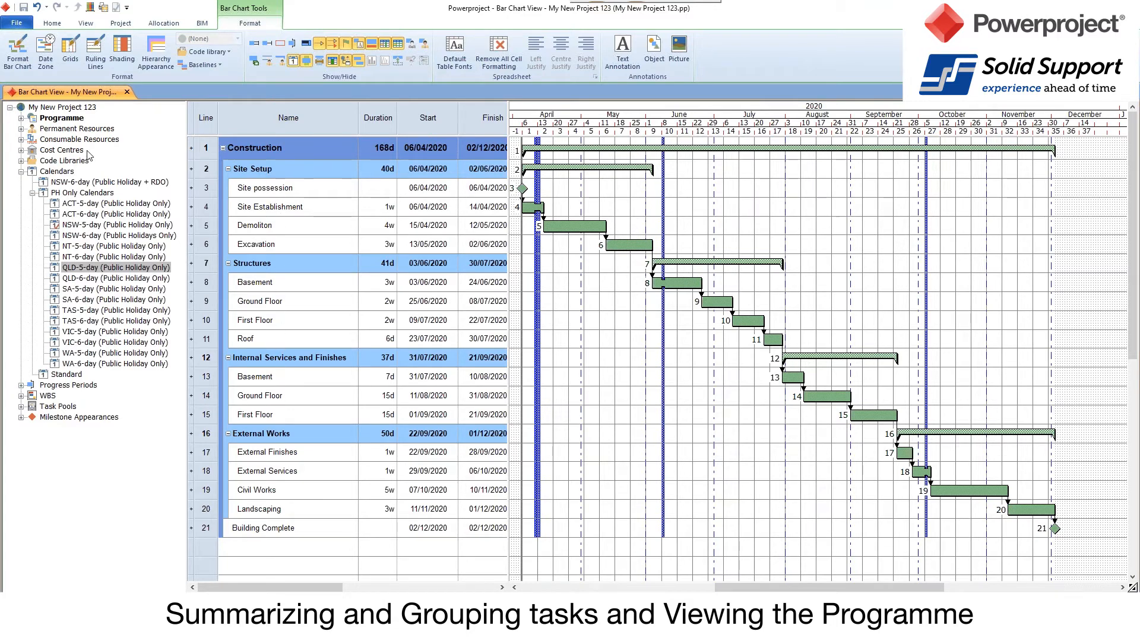
Expand the Programme and Construction branches in the project tree and display only the Site Setup tasks.
{"action": "left_click", "coordinate": [21, 118]}
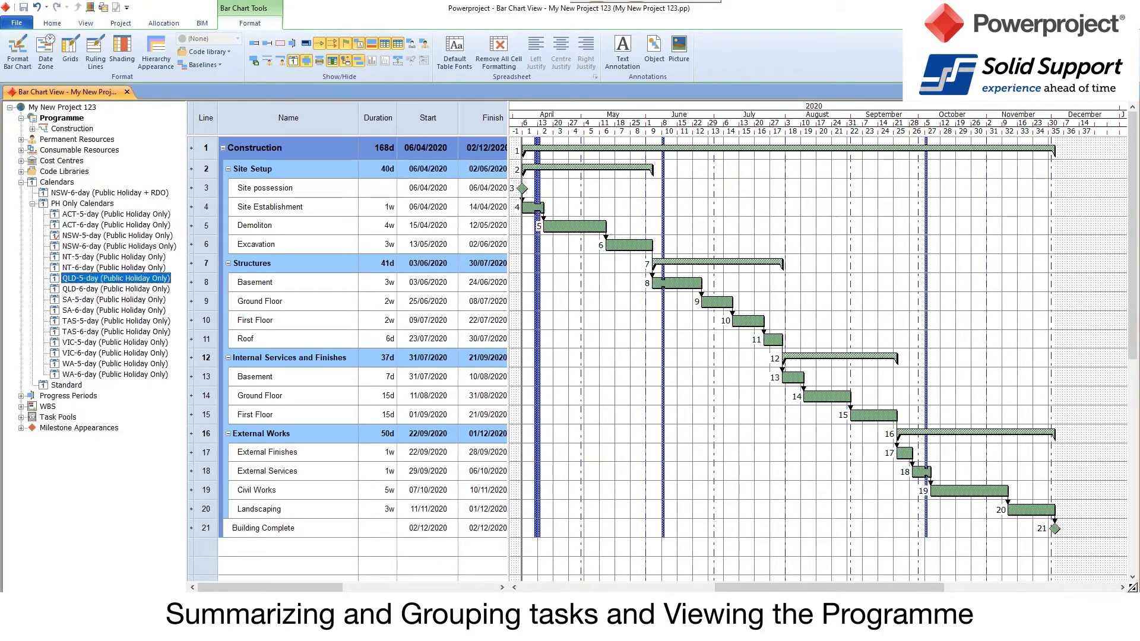
{"action": "left_click", "coordinate": [33, 129]}
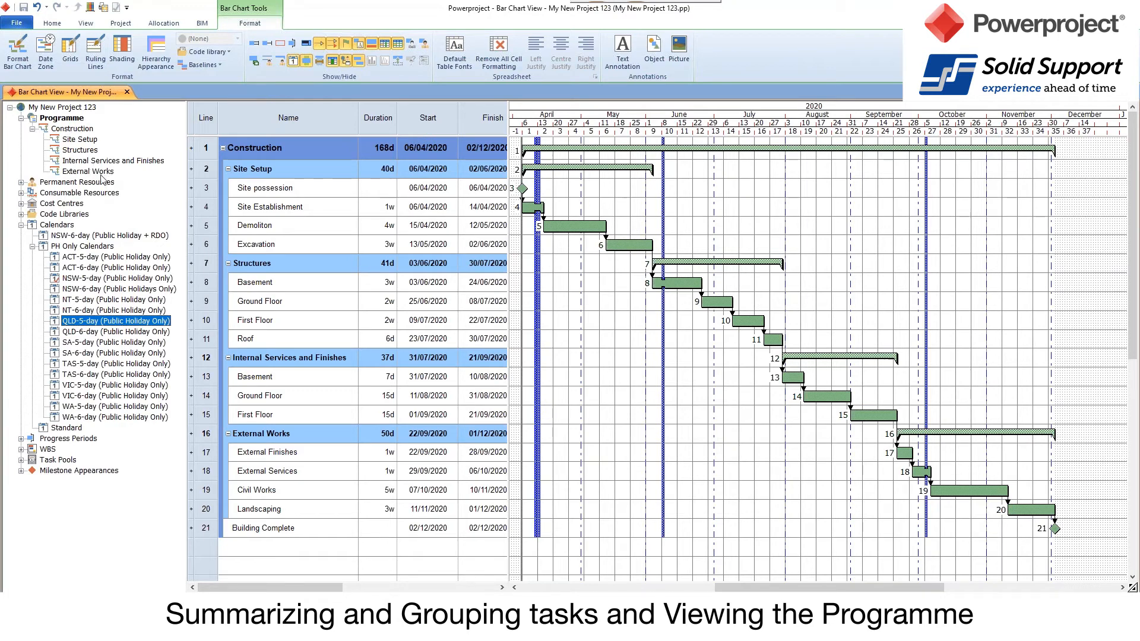
{"action": "left_click", "coordinate": [81, 140]}
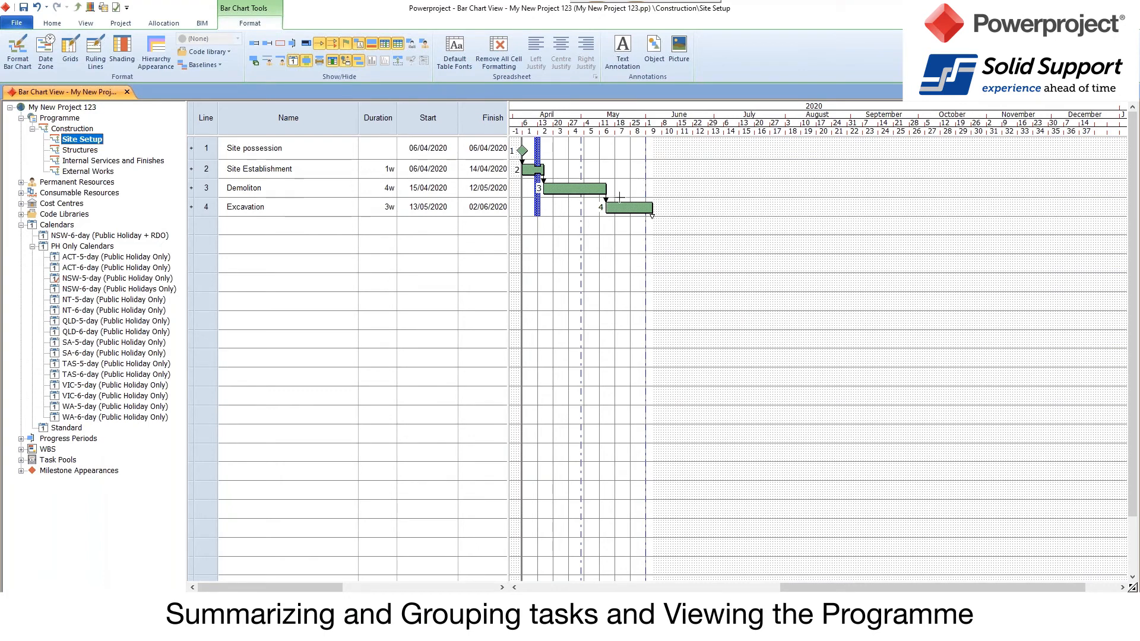
Lengthen the Demoliton bar to about 5w 4d and return the bar chart to the whole programme.
{"action": "left_click_drag", "start_coordinate": [606, 189], "coordinate": [634, 190]}
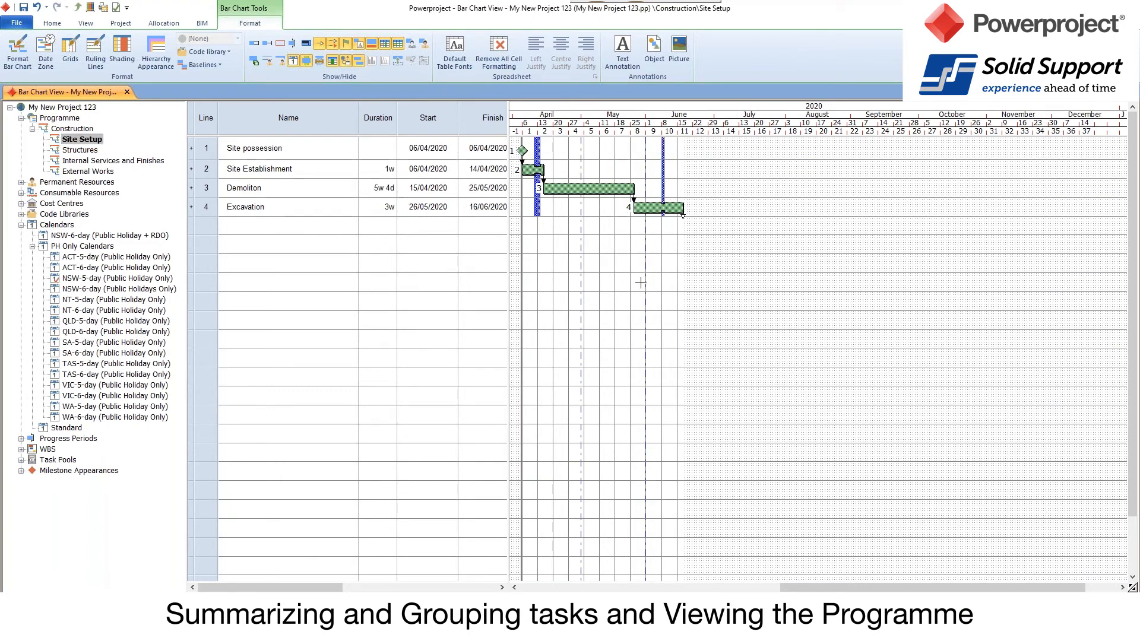
{"action": "left_click", "coordinate": [58, 129]}
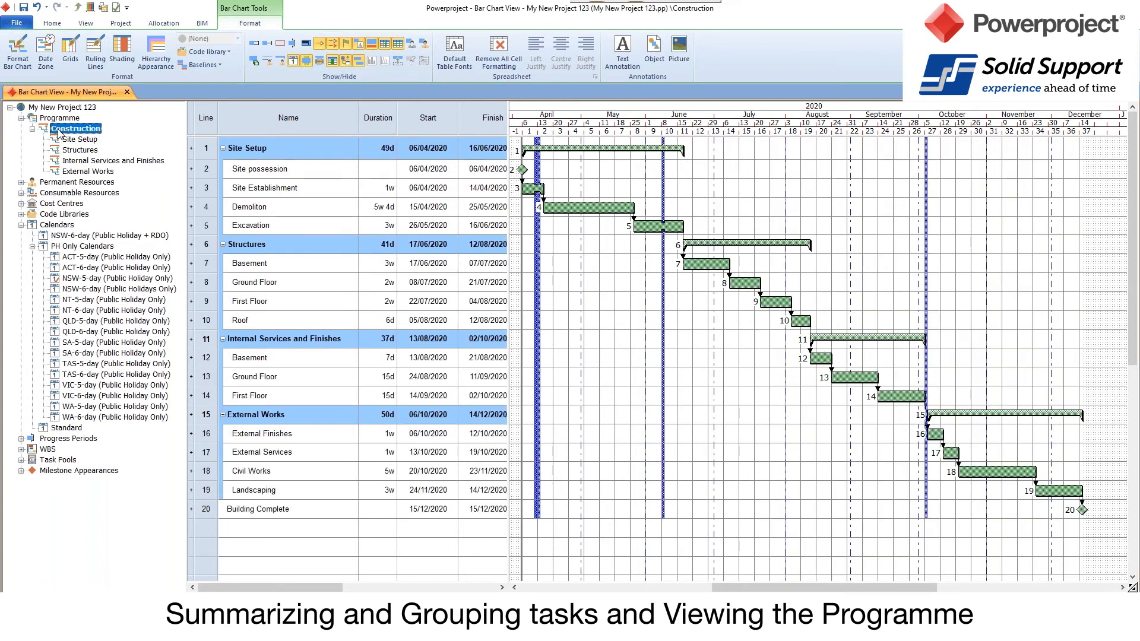
{"action": "left_click", "coordinate": [59, 119]}
Display only the Site Setup and External Works tasks together, and return the bar chart to the whole programme.
{"action": "left_click", "coordinate": [74, 141]}
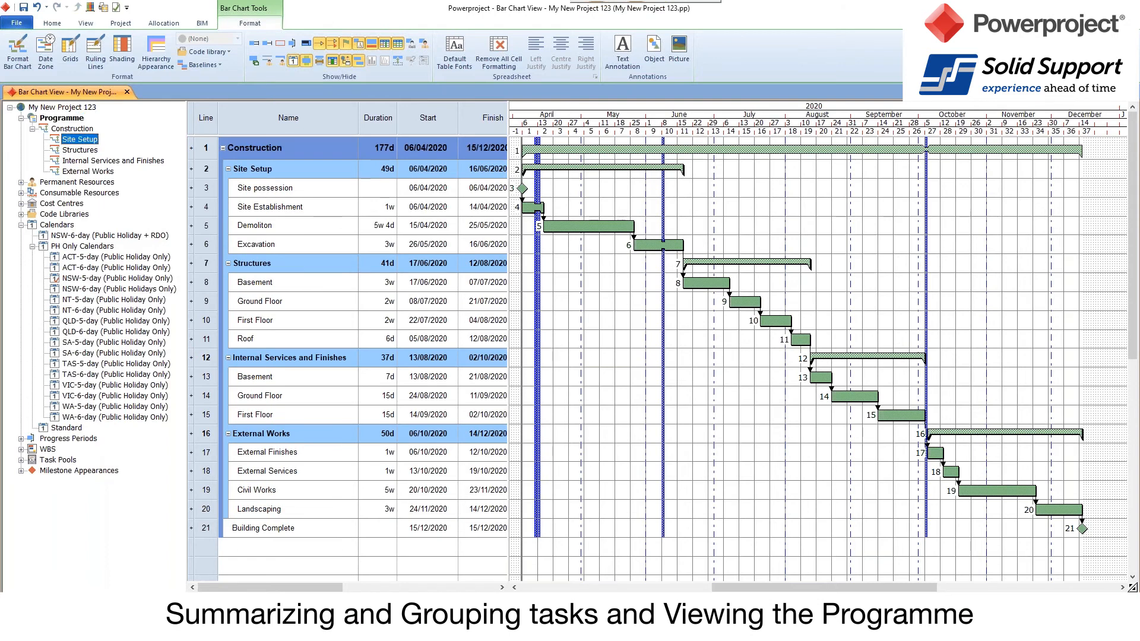
{"action": "left_click", "coordinate": [99, 171], "text": "ctrl"}
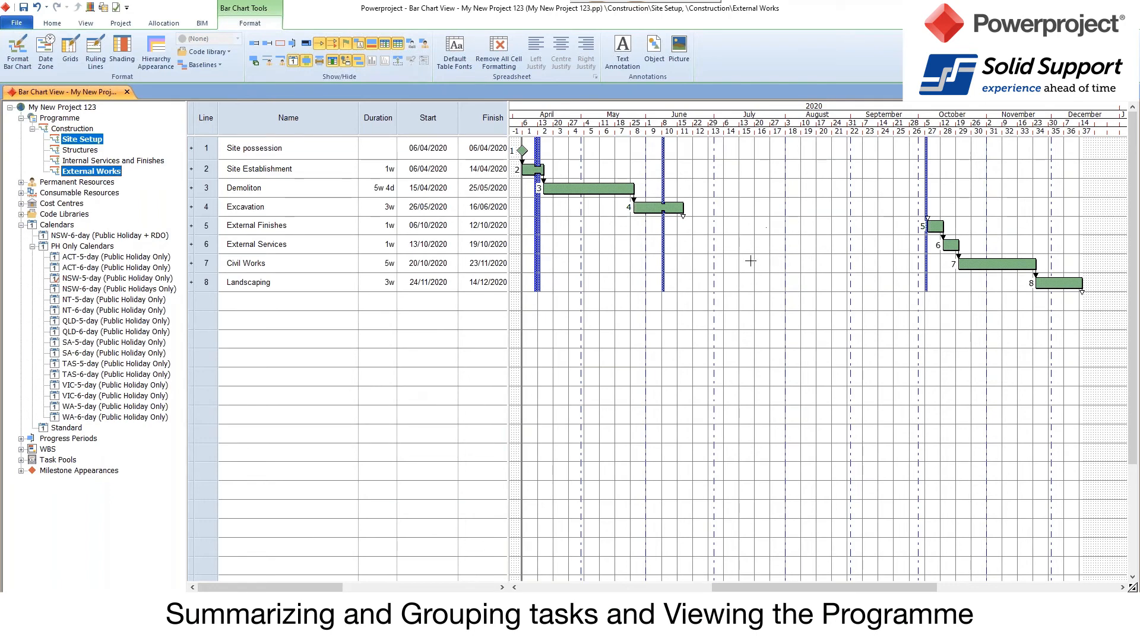
{"action": "left_click", "coordinate": [54, 129]}
{"action": "left_click", "coordinate": [60, 118]}
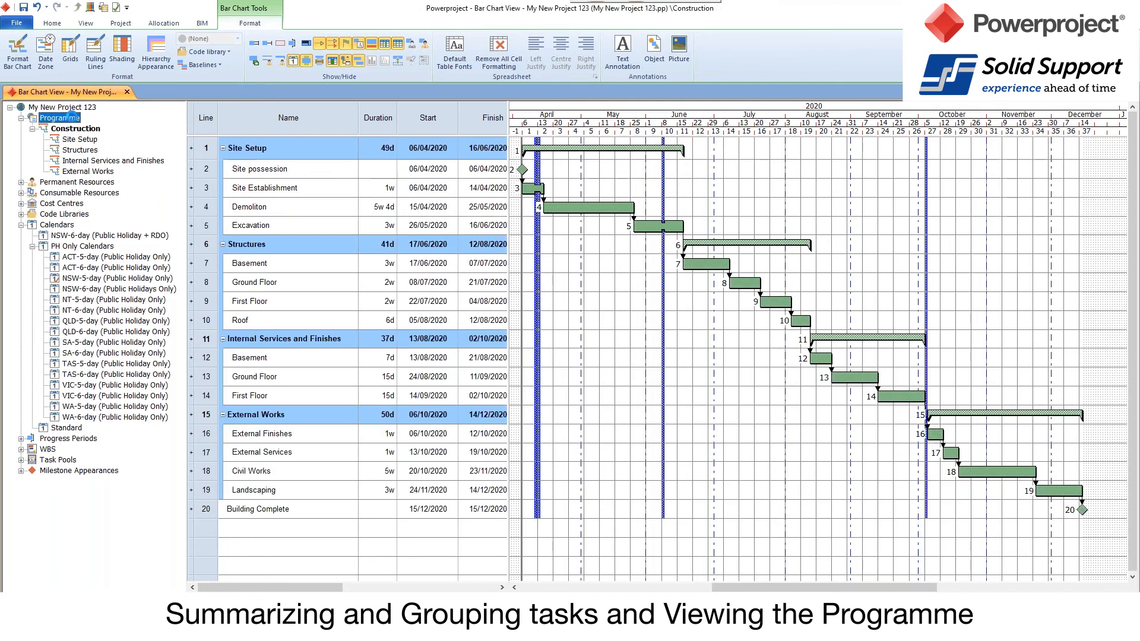